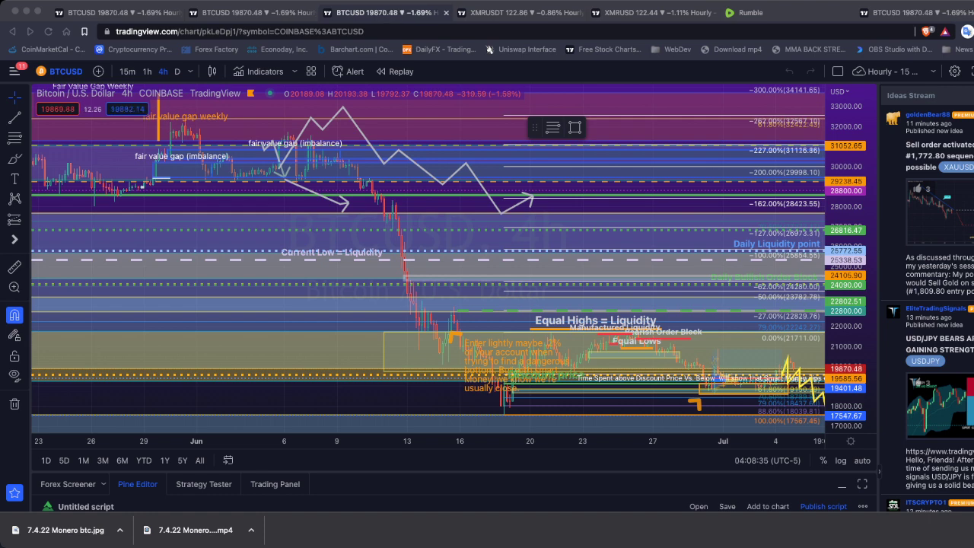
Step: Show the account submenu with profile options in the 'Hourly - 15 MIN Markup' layout's main menu
key(super+Tab)
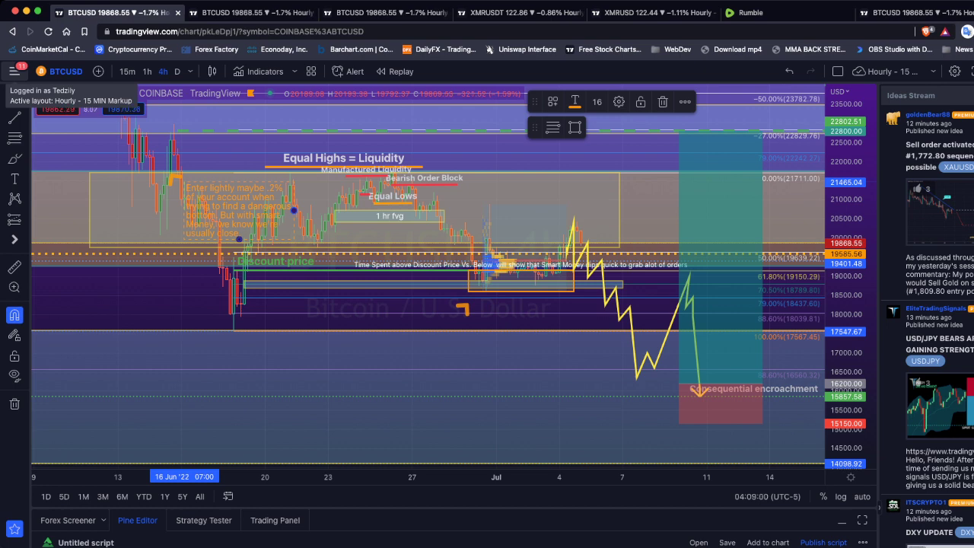
click(14, 71)
mouse_move(114, 250)
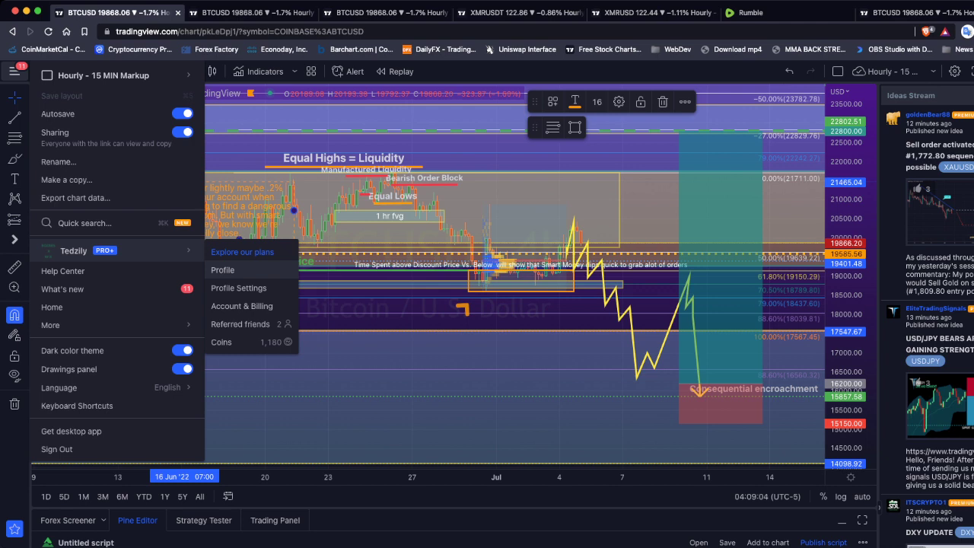
Step: From the profile, open the '$BTC to reverse between 24,100 and 19,800' idea and play its chart forward
click(224, 270)
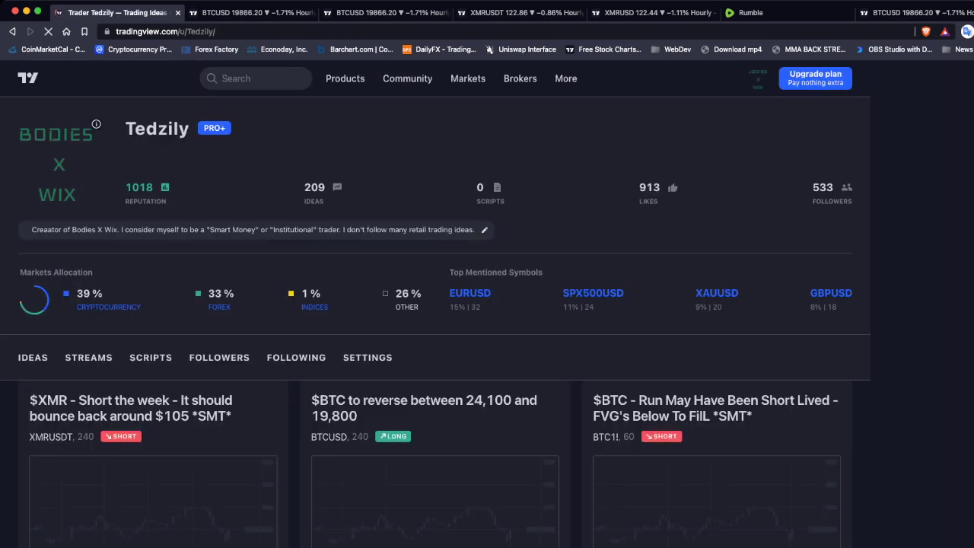
scroll(436, 319, down, 4)
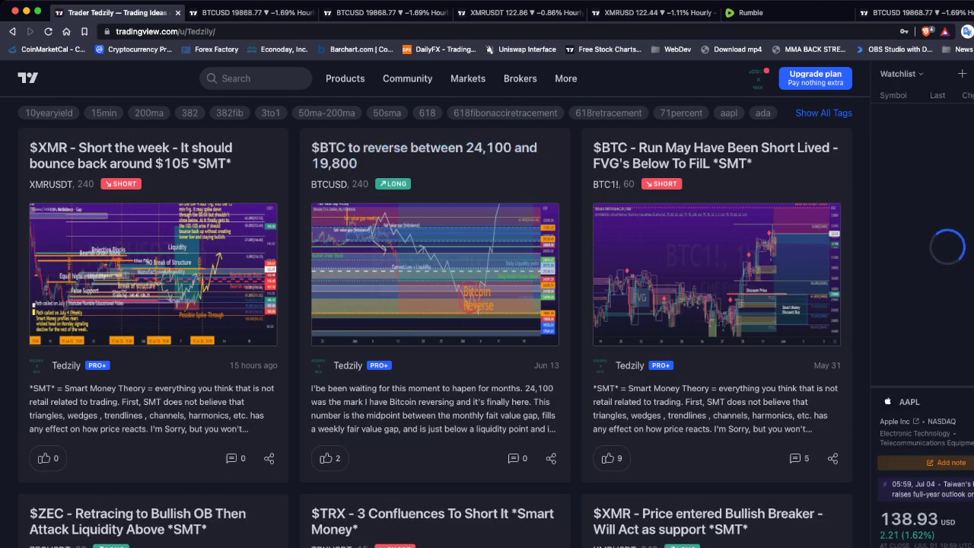
click(528, 303)
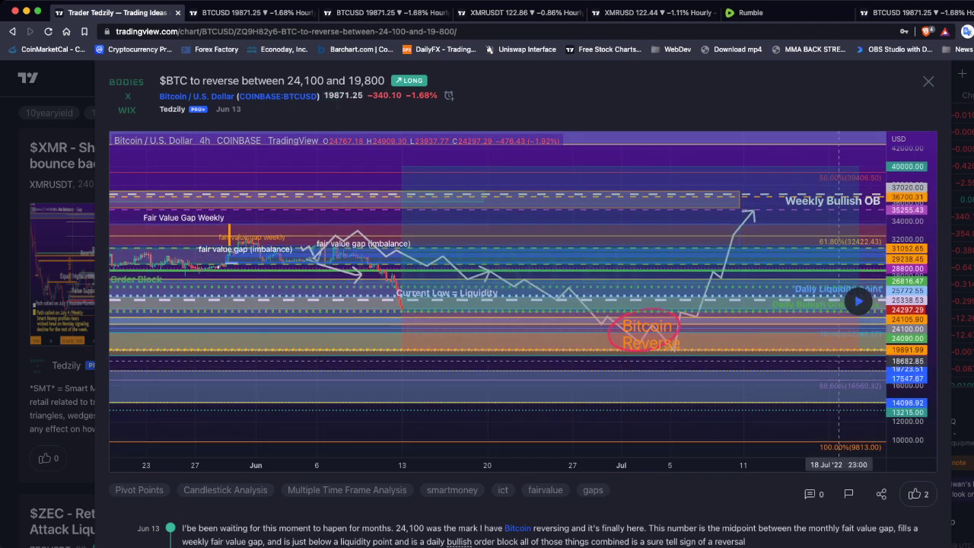
click(858, 300)
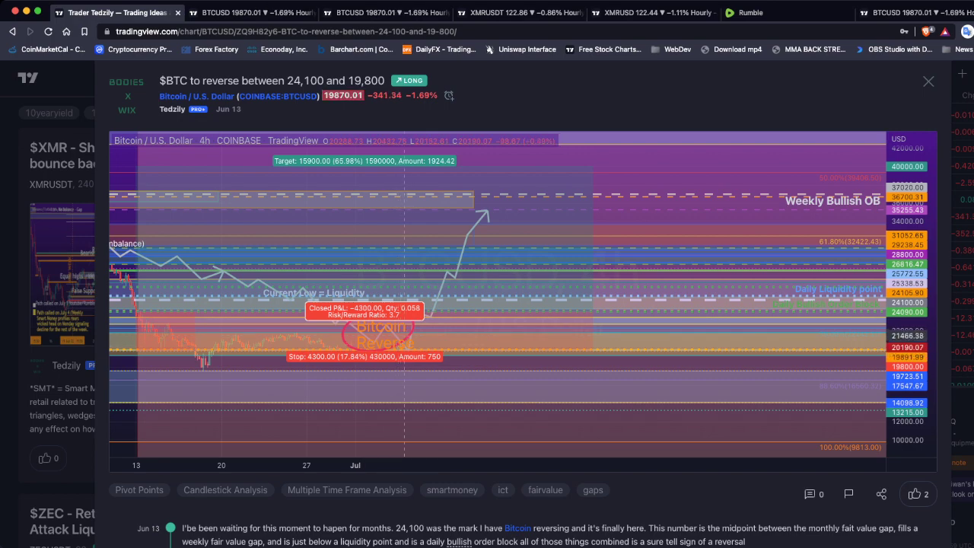
Step: On the BTCUSD 4h chart, pan to July and lower the long position's stop to about 14,214
click(251, 12)
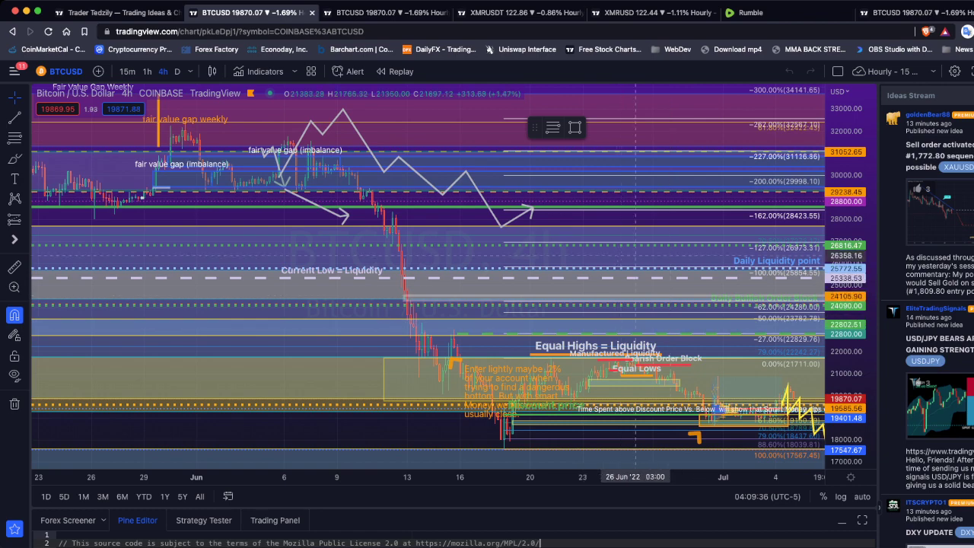
drag(635, 256, 443, 142)
right_click(442, 142)
click(312, 333)
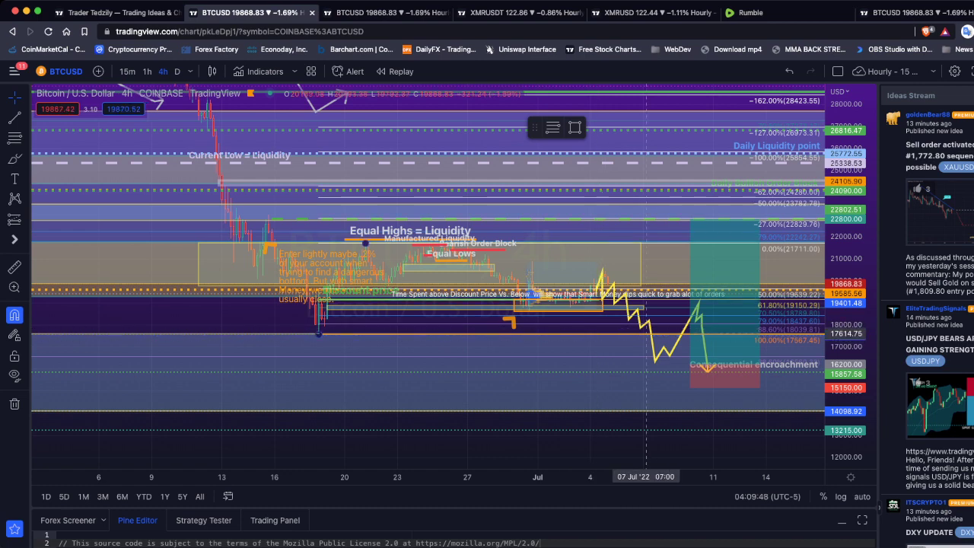
mouse_move(690, 364)
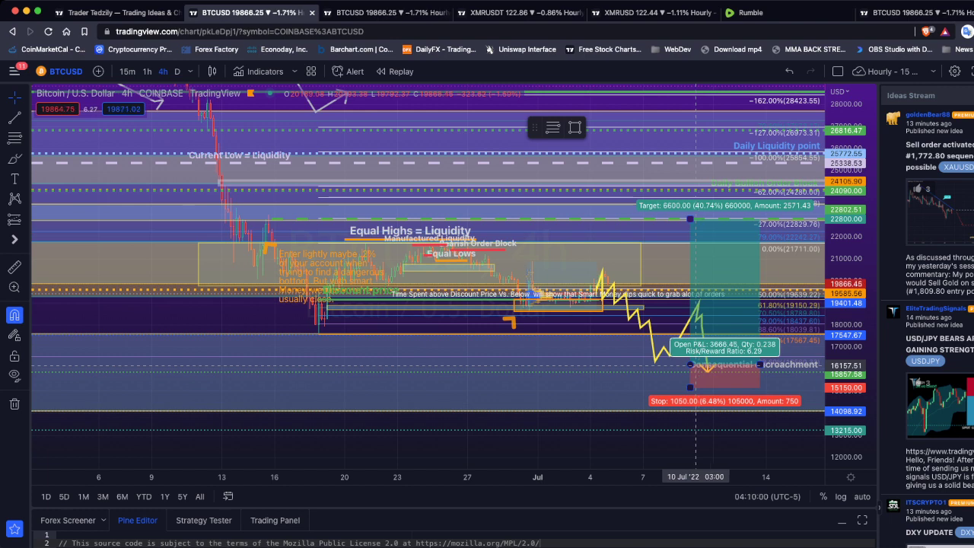
Step: Drag the long position's stop loss down to 13,243.04, an 18.25% risk
drag(689, 386, 689, 430)
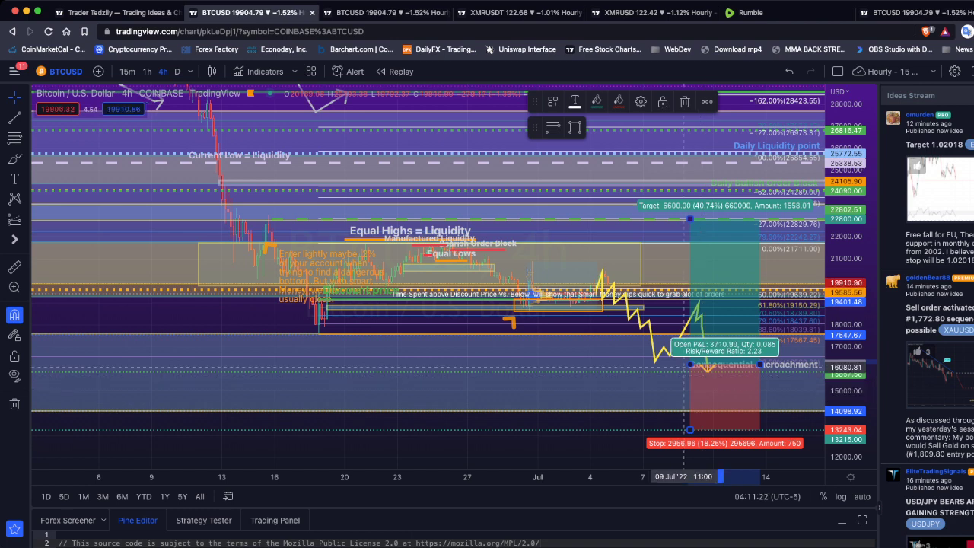
Step: Deselect the position and move the enter-lightly note below the yellow zone, beside the mid-June low
click(673, 356)
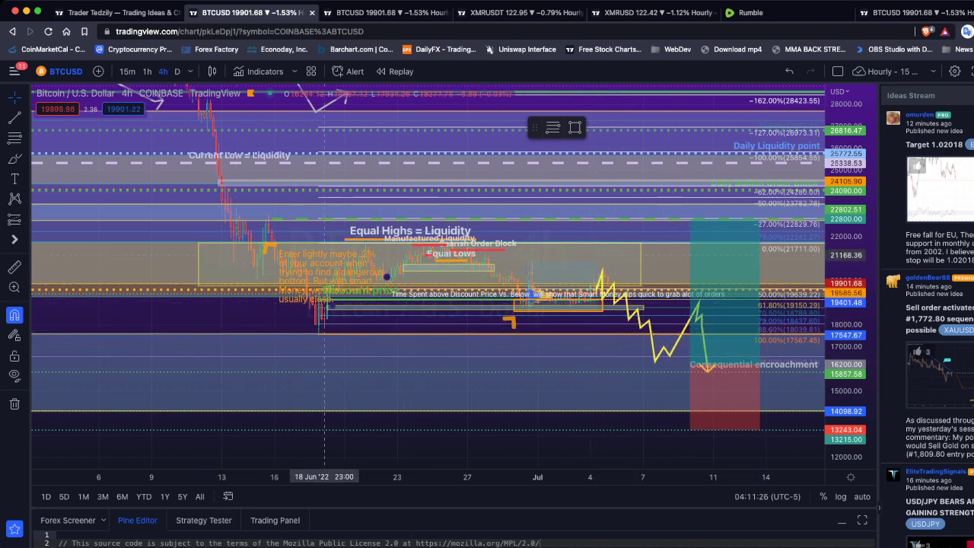
drag(324, 296, 258, 348)
click(257, 348)
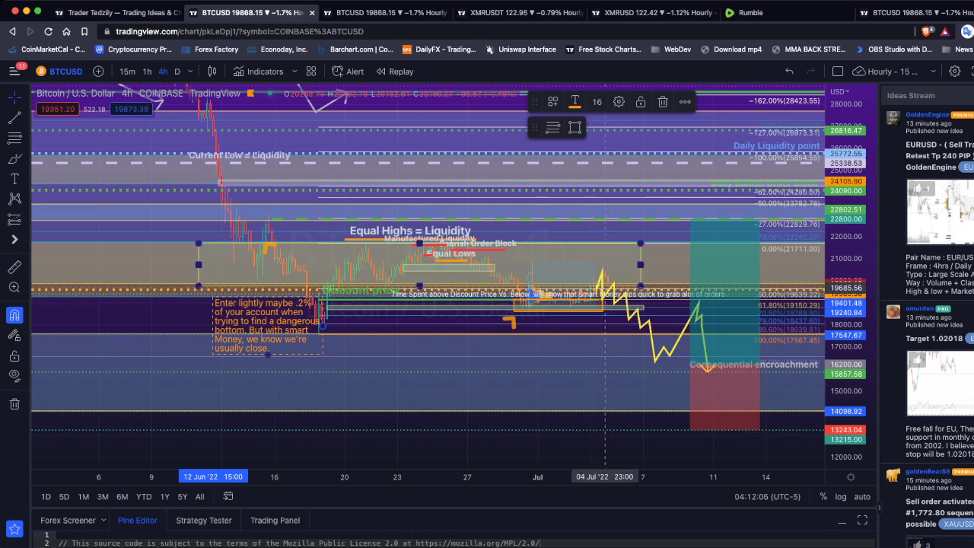
Step: Zoom in on the early July candles of the zigzag projection
scroll(596, 315, up, 8)
scroll(474, 300, up, 2)
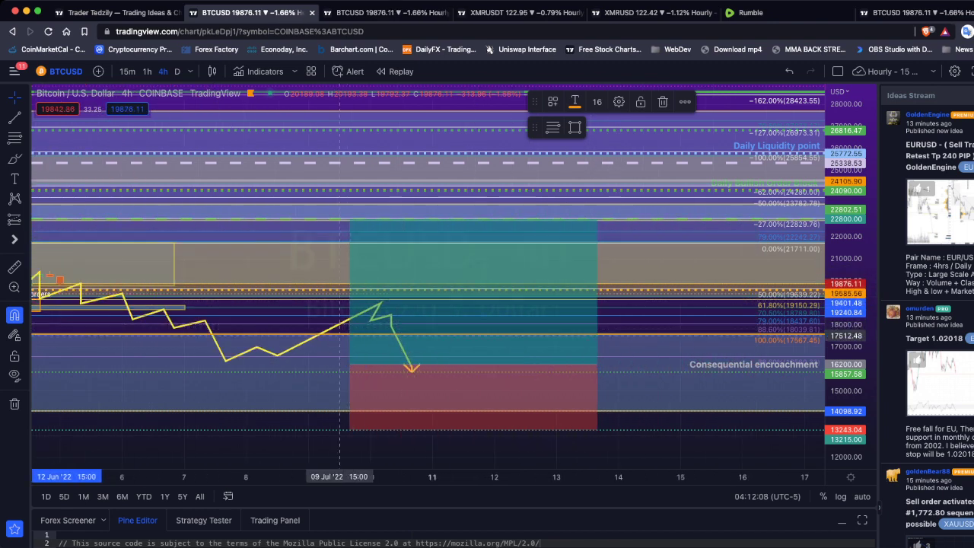
drag(49, 191, 323, 187)
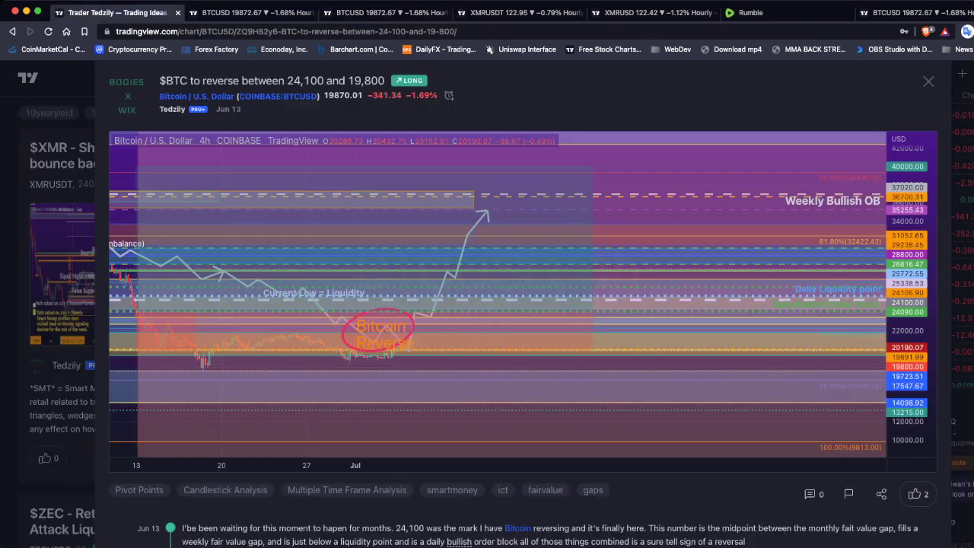
Step: Return to the published BTC idea and scroll to the Jul 04 1-hour entry comment
click(114, 12)
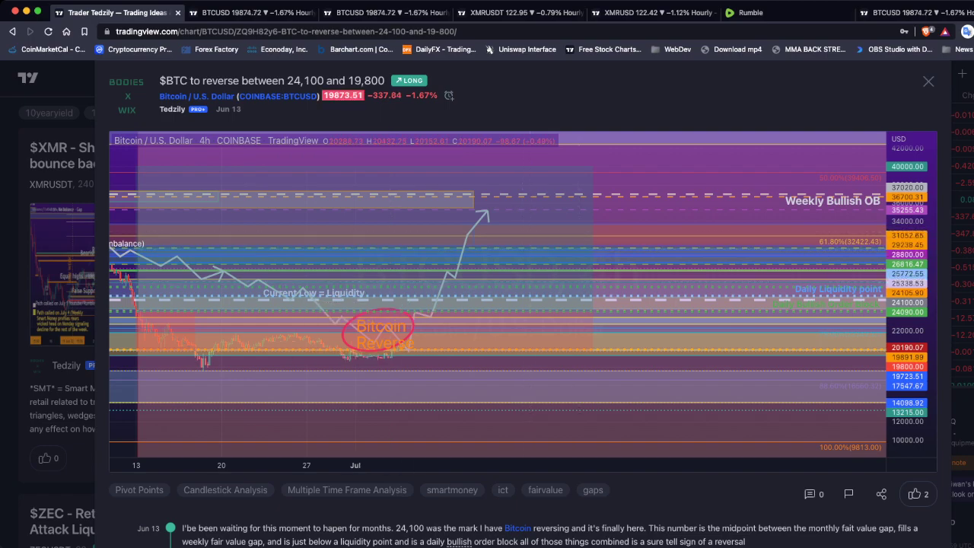
scroll(525, 304, down, 10)
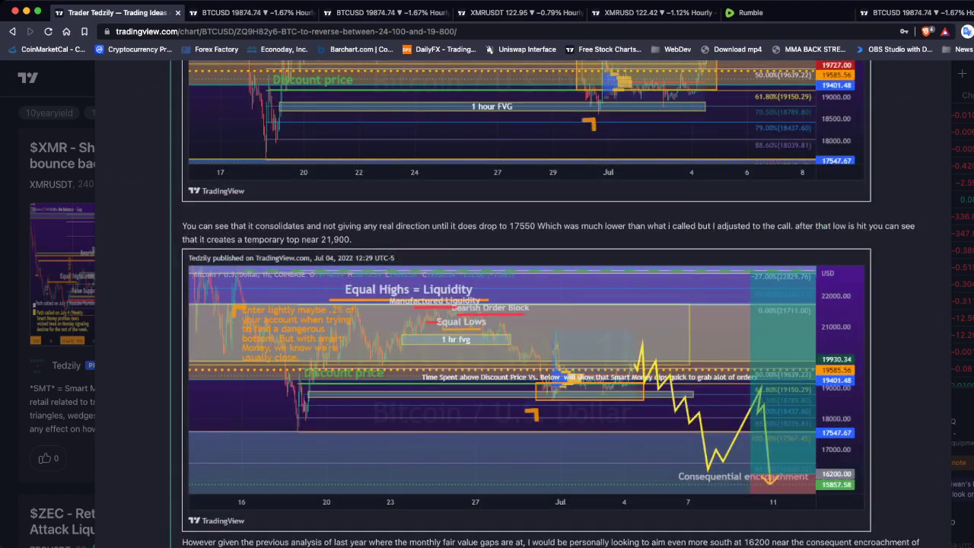
scroll(525, 304, up, 15)
scroll(525, 304, down, 5)
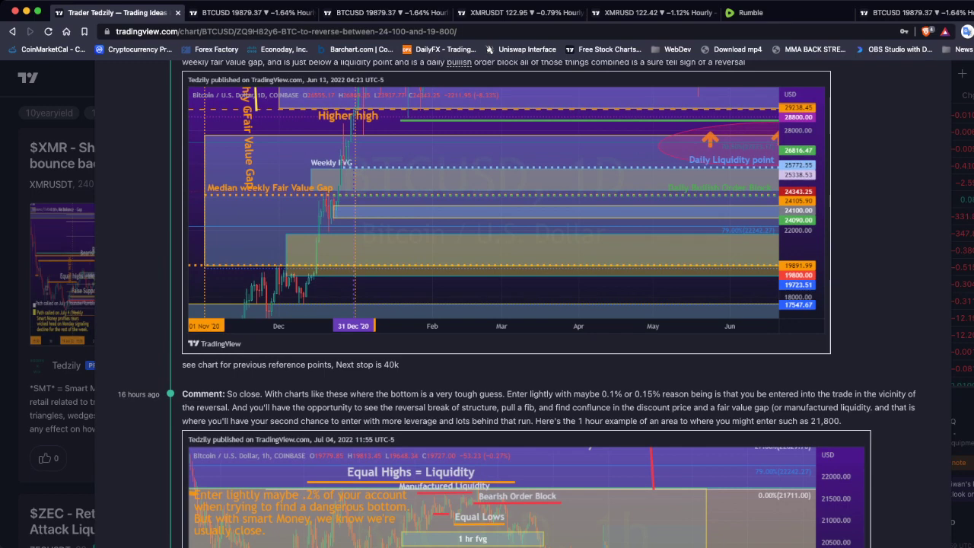
scroll(525, 304, down, 4)
scroll(525, 305, up, 1)
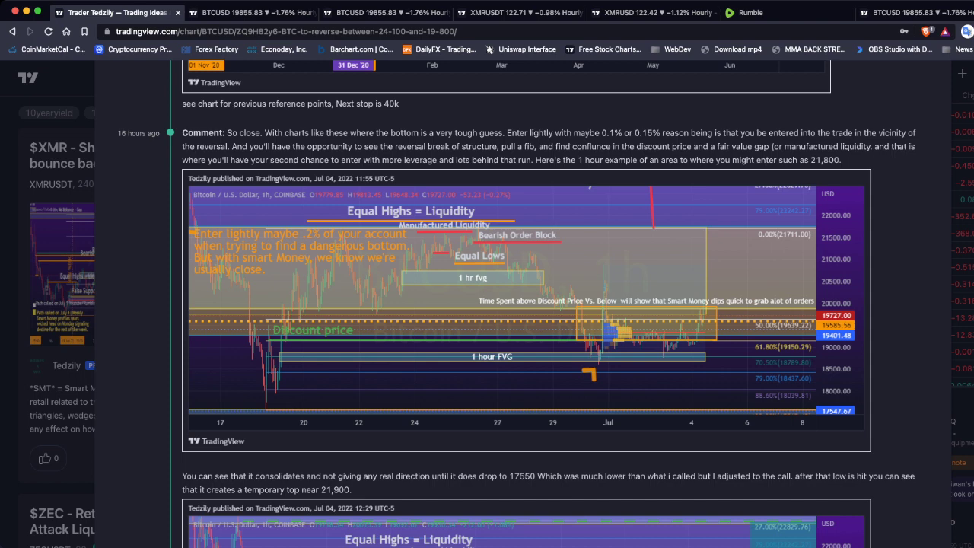
Step: Back on the BTCUSD chart, zoom out and inspect the yellow zigzag price path
click(251, 13)
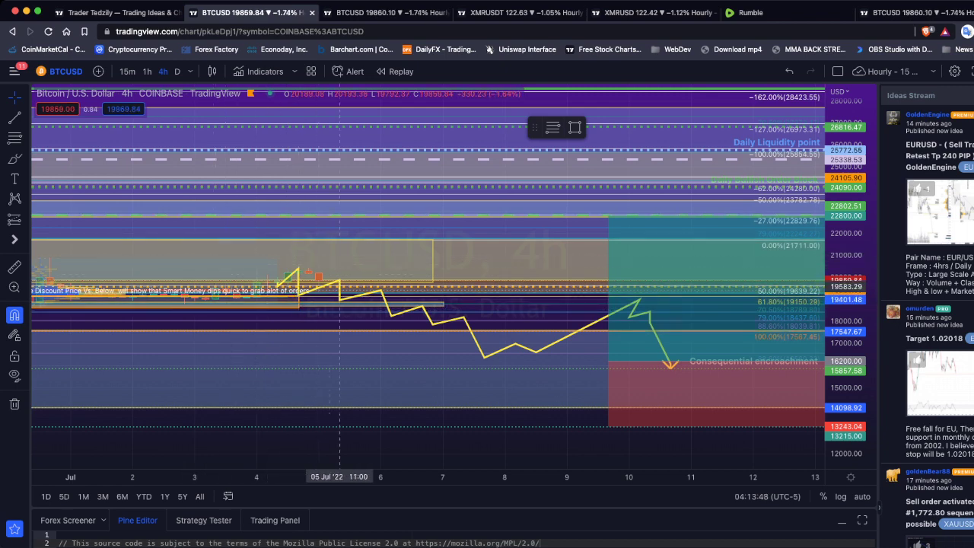
click(282, 280)
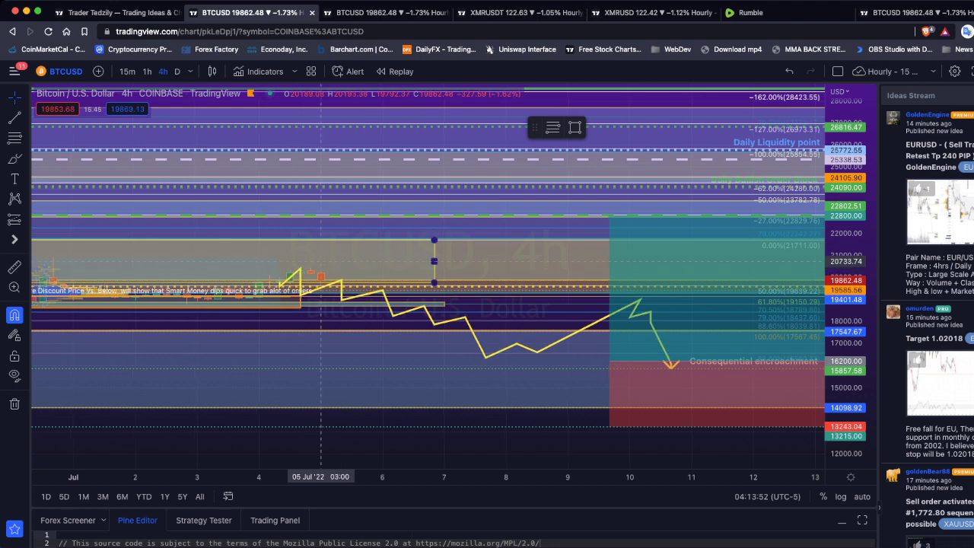
scroll(380, 268, down, 5)
click(535, 297)
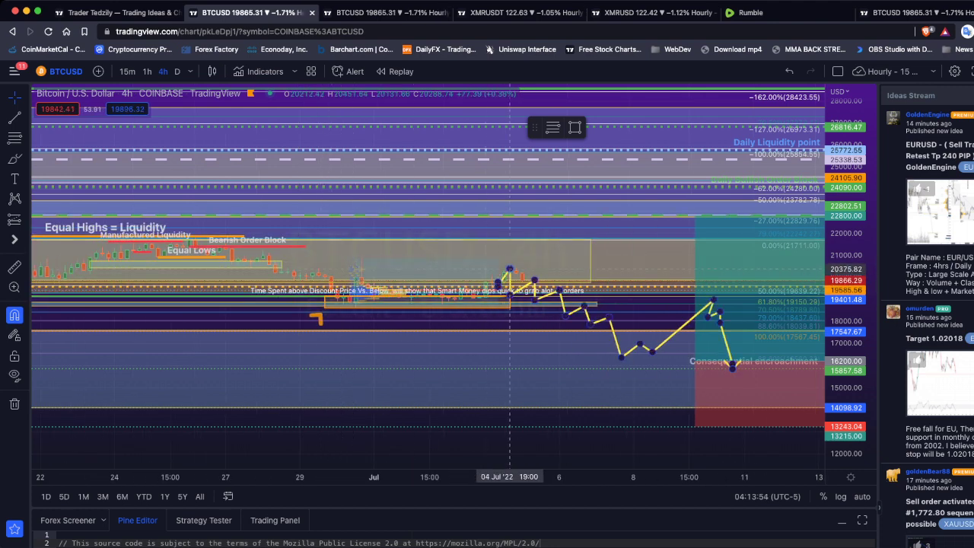
click(542, 299)
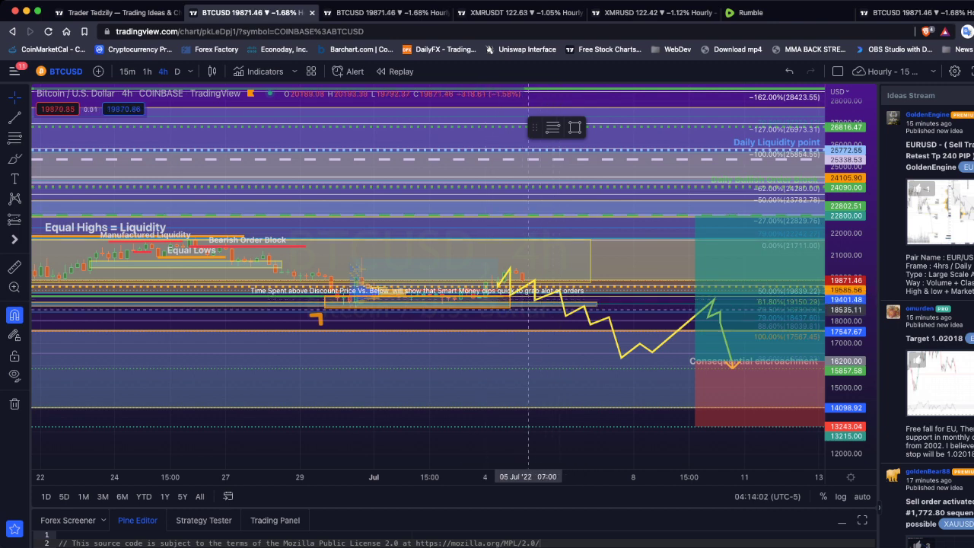
Step: Extend the Time Spent above Discount Price line to 07 Jul 03:00
drag(510, 303, 596, 302)
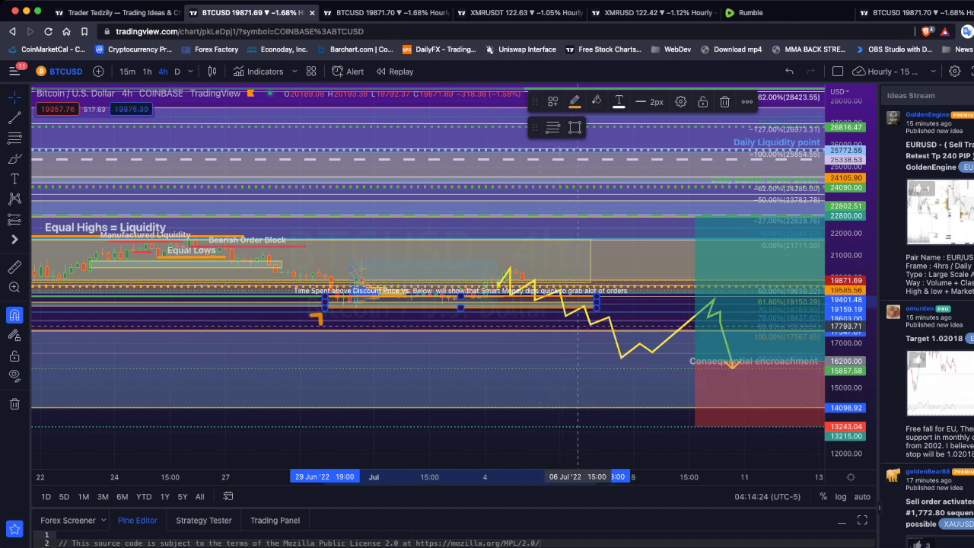
scroll(621, 325, left, 8)
scroll(532, 336, left, 2)
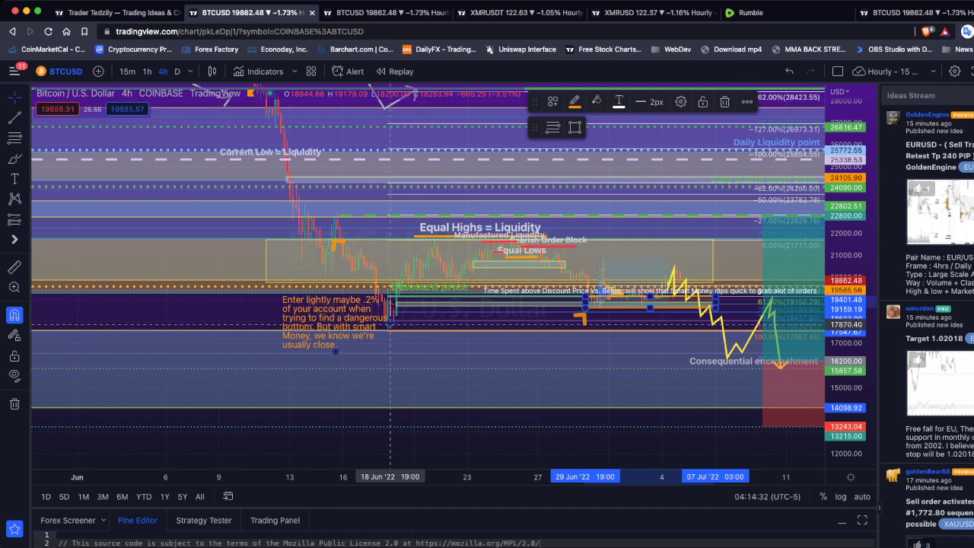
click(190, 70)
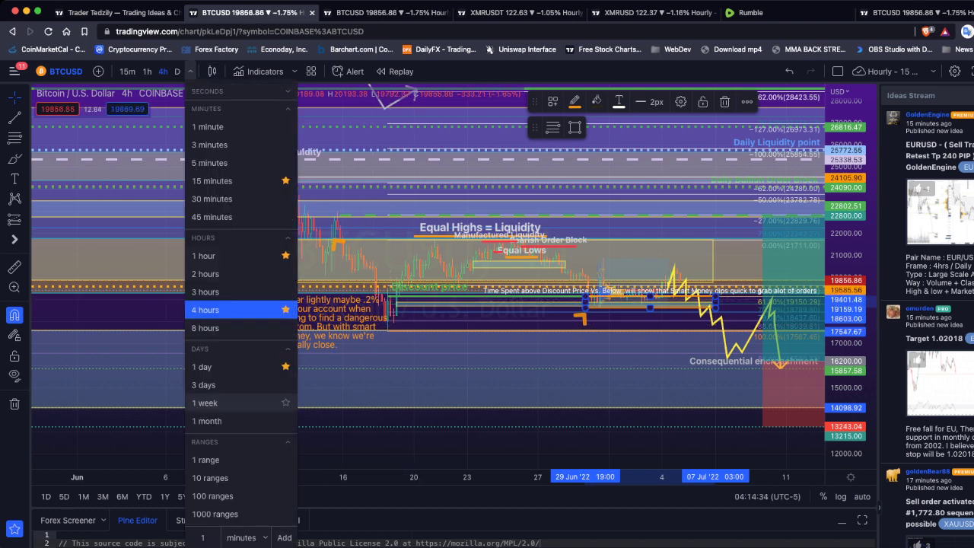
click(220, 420)
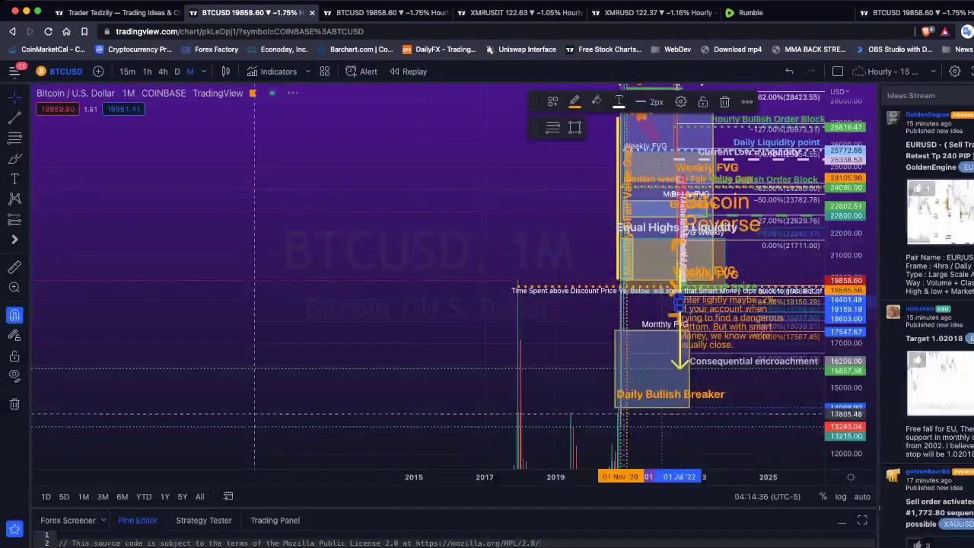
scroll(286, 379, up, 4)
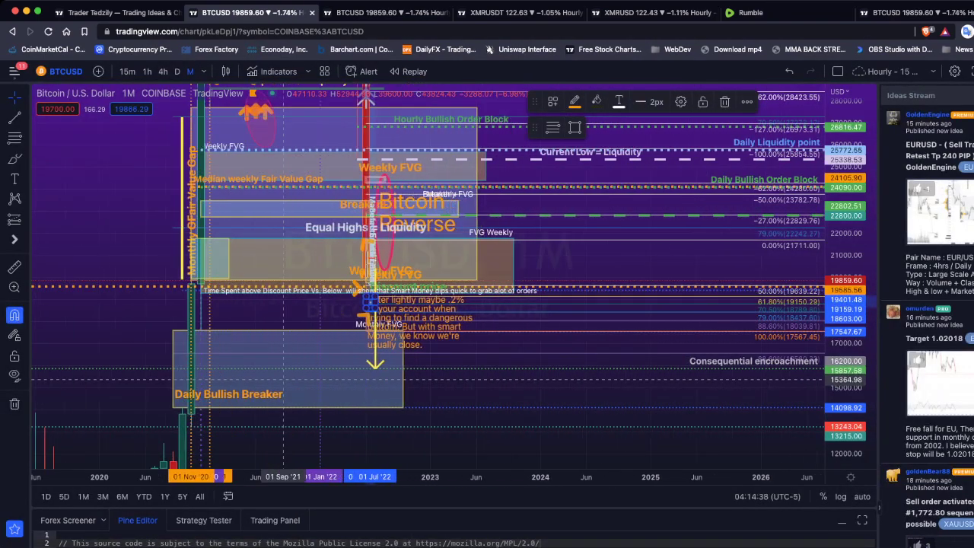
scroll(283, 379, up, 1)
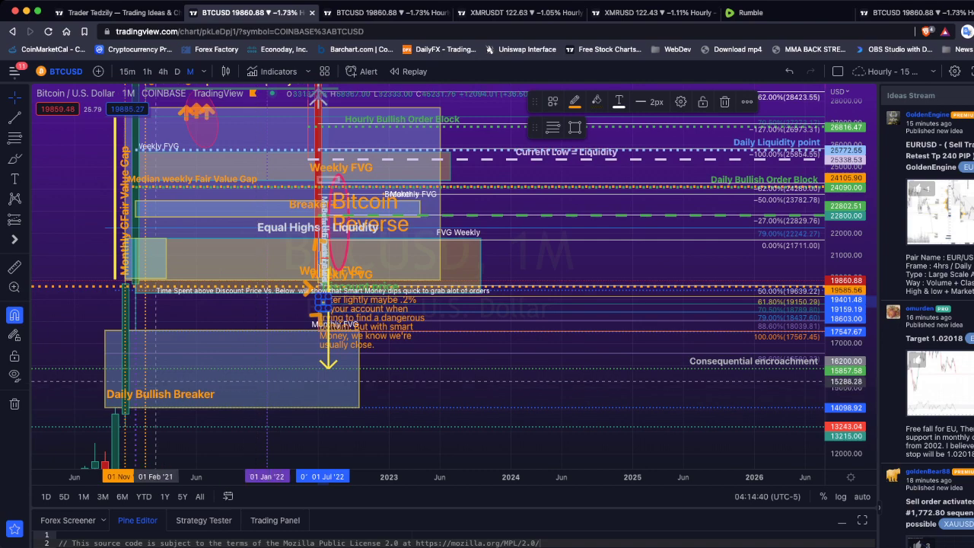
click(114, 409)
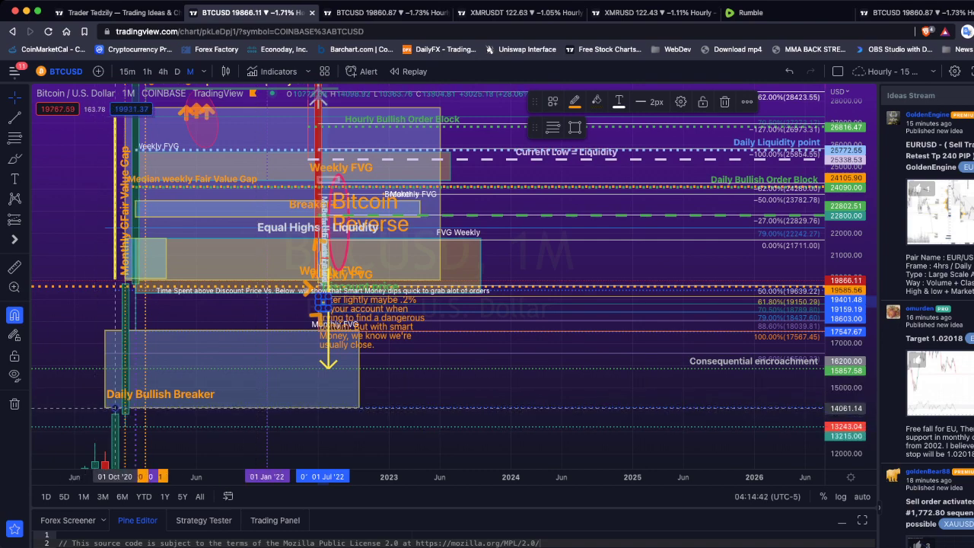
Step: Inspect the Daily Bullish Breaker drawings and zoom out to the 2017–2020 monthly history
drag(489, 368, 566, 232)
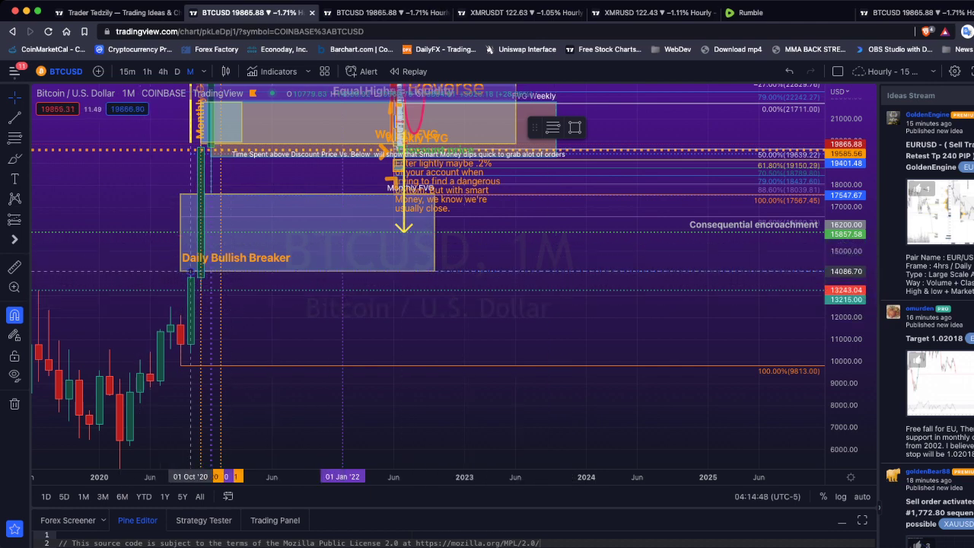
click(191, 271)
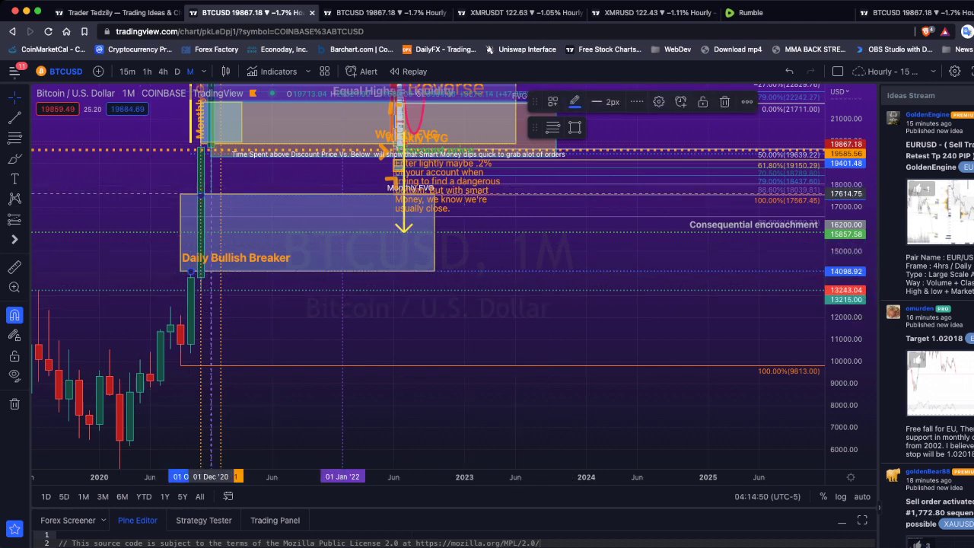
click(210, 276)
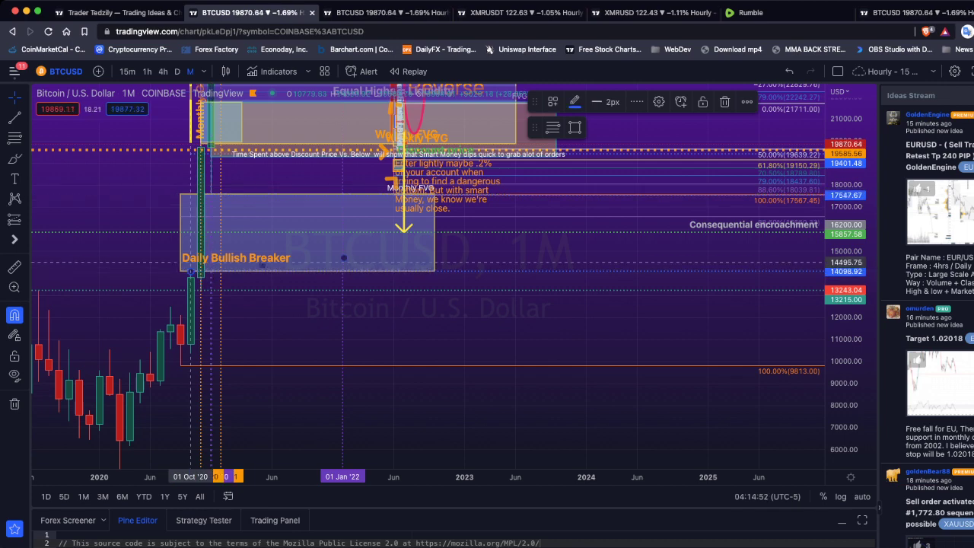
click(210, 196)
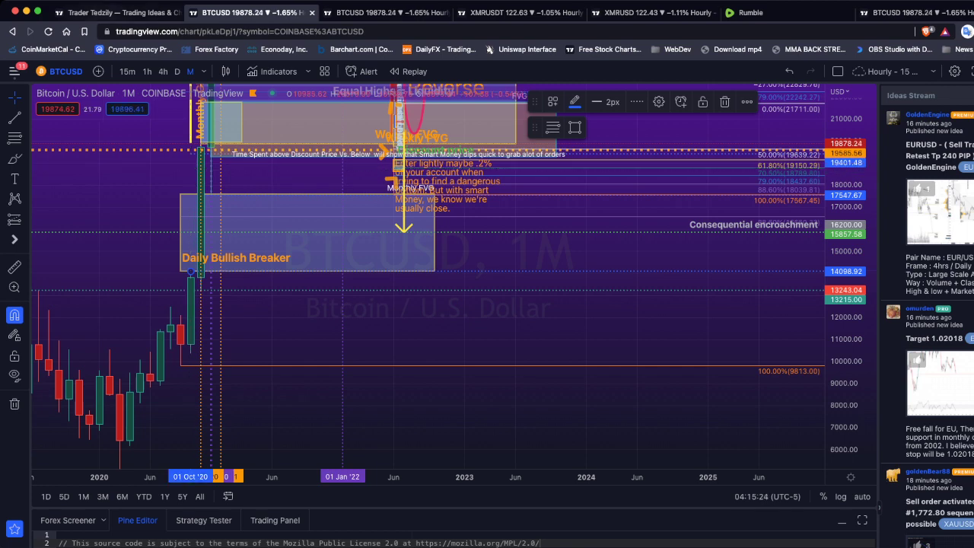
scroll(82, 248, down, 3)
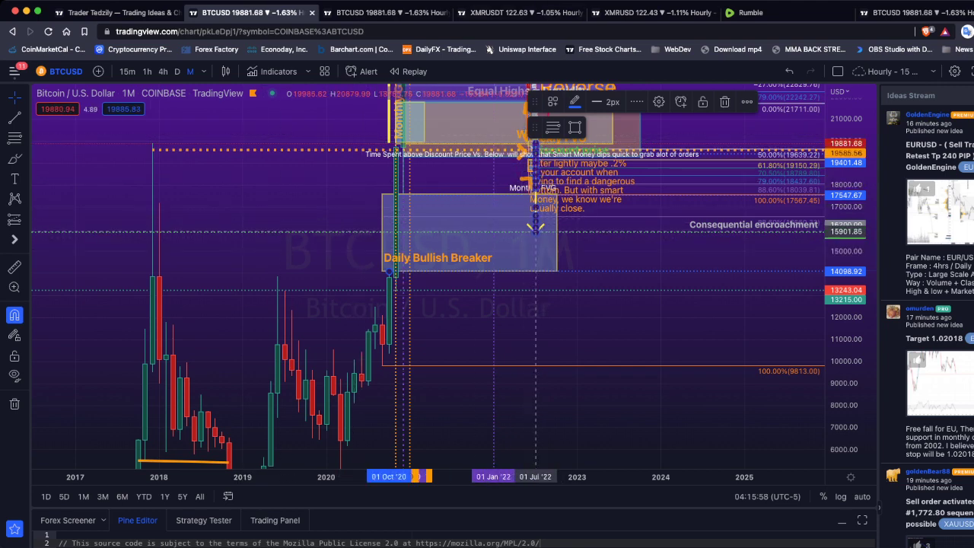
scroll(594, 266, down, 3)
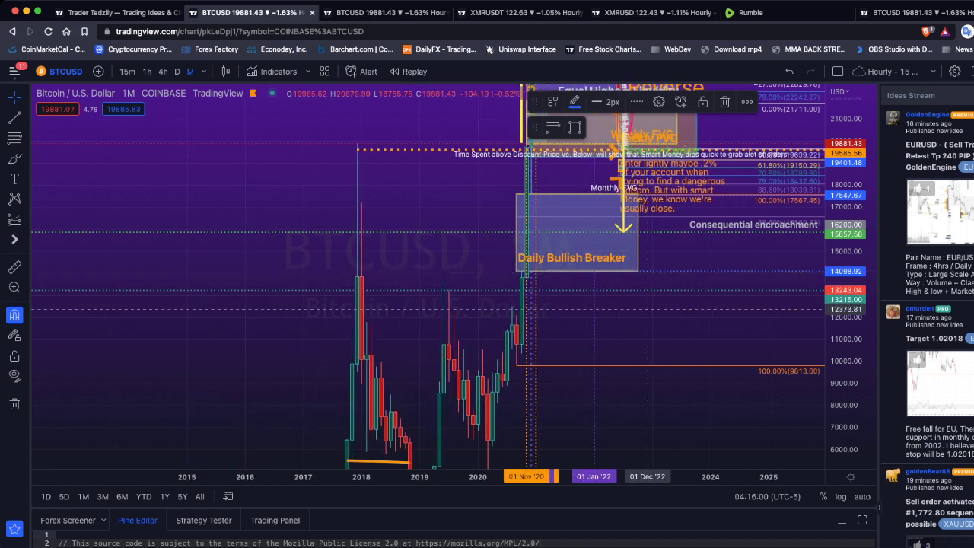
scroll(643, 301, right, 2)
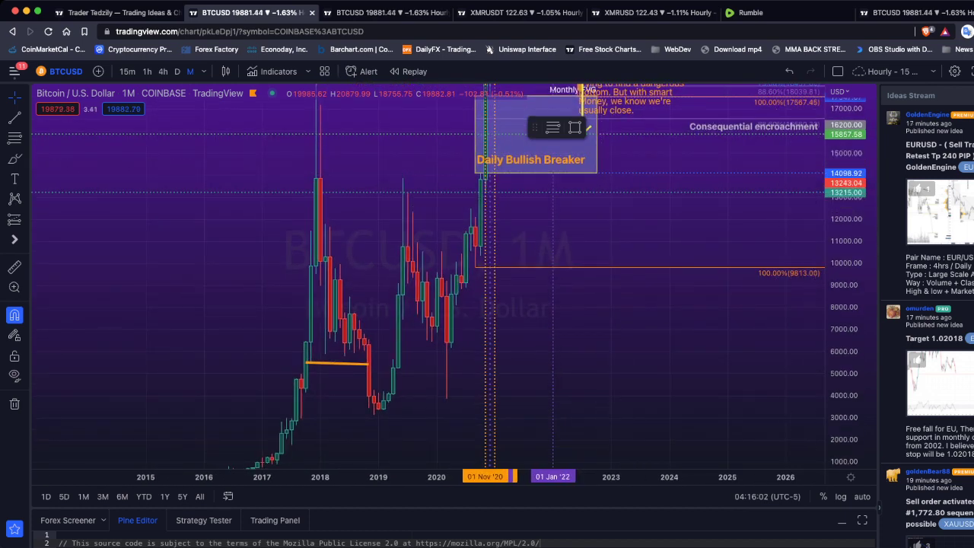
Step: Rescale the price axis to about 10000–44000 and pan so all monthly annotations fit
drag(844, 228, 844, 312)
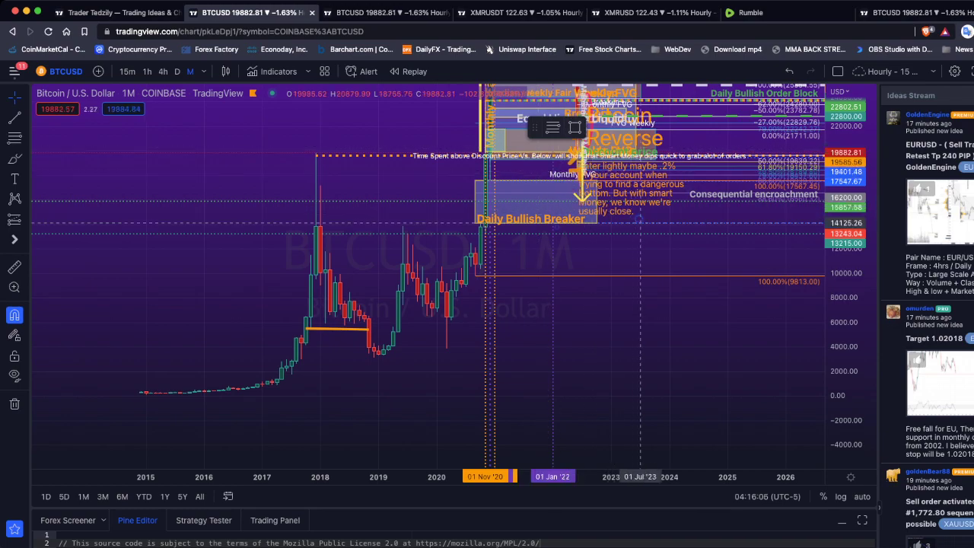
drag(621, 254, 388, 487)
drag(845, 240, 845, 285)
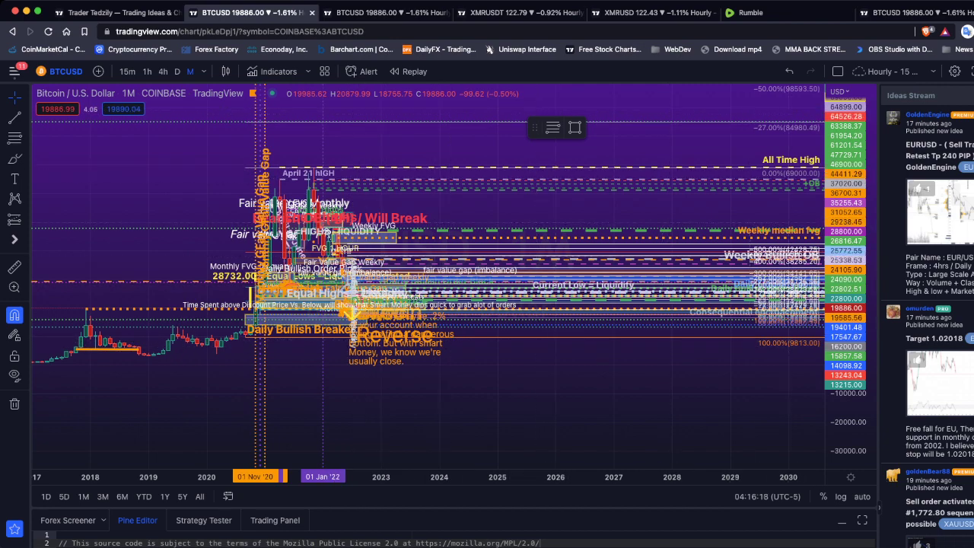
drag(845, 319, 844, 235)
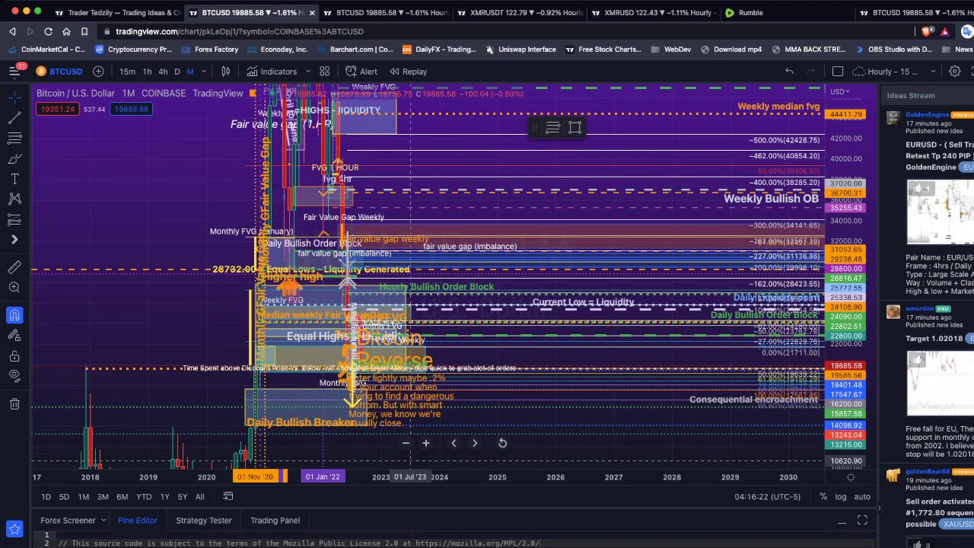
drag(356, 452, 348, 307)
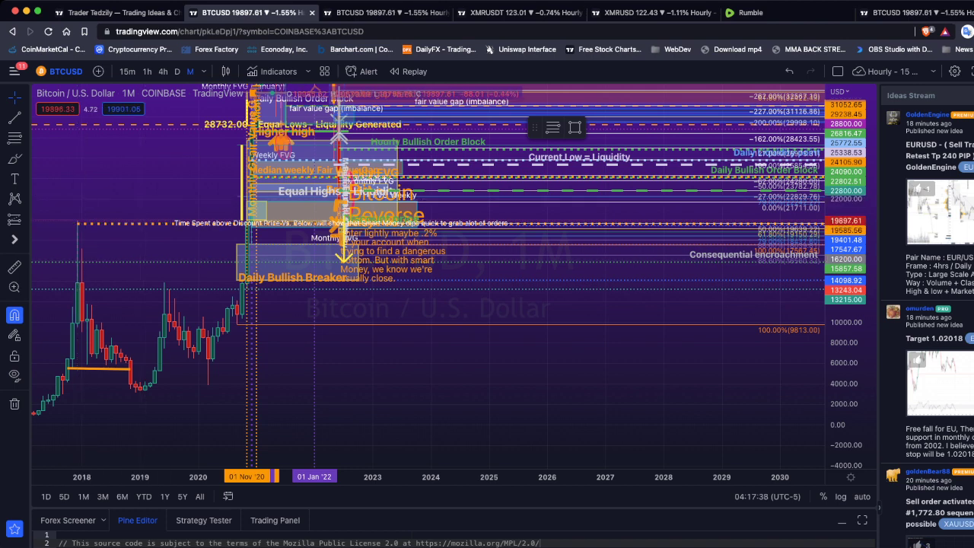
Step: Switch BTCUSD to 4h candles, select the long-position projection, and zoom out in time
click(163, 71)
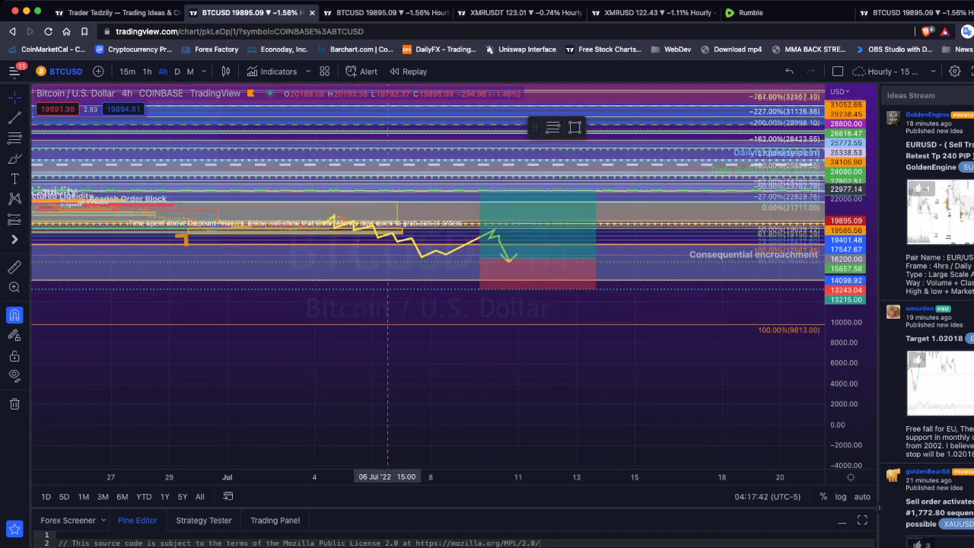
click(495, 243)
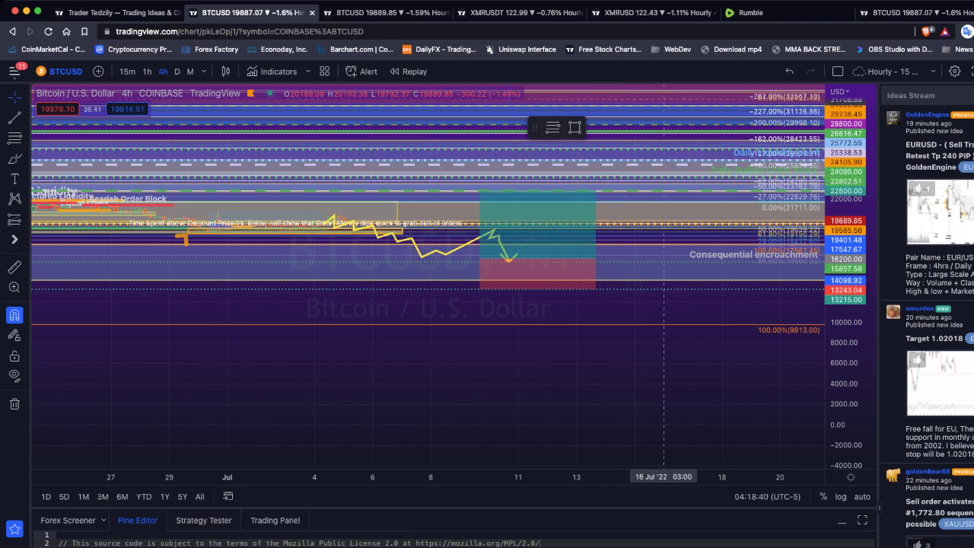
scroll(663, 342, down, 5)
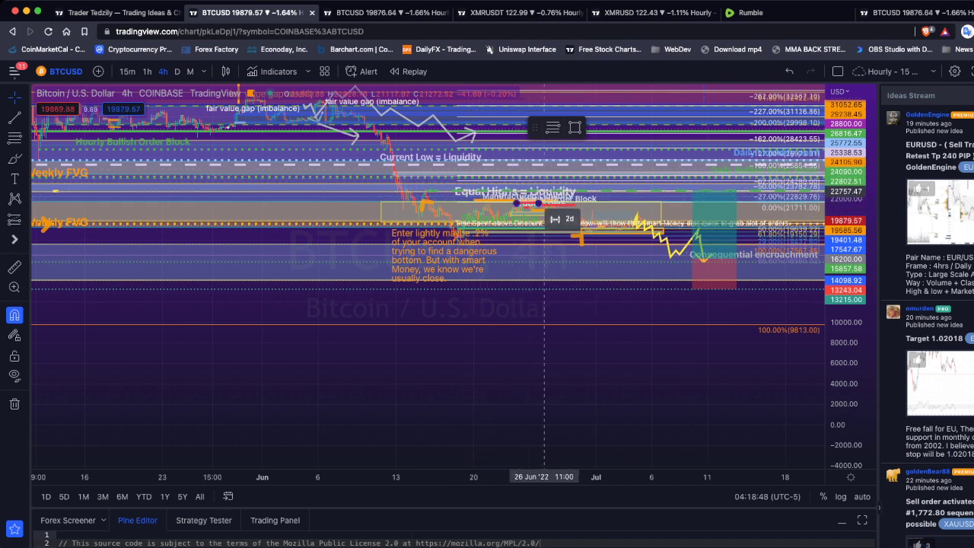
Step: Zoom the price axis and pan right to frame the June–July zigzag, long box and Bitcoin Reverse label
scroll(618, 228, up, 3)
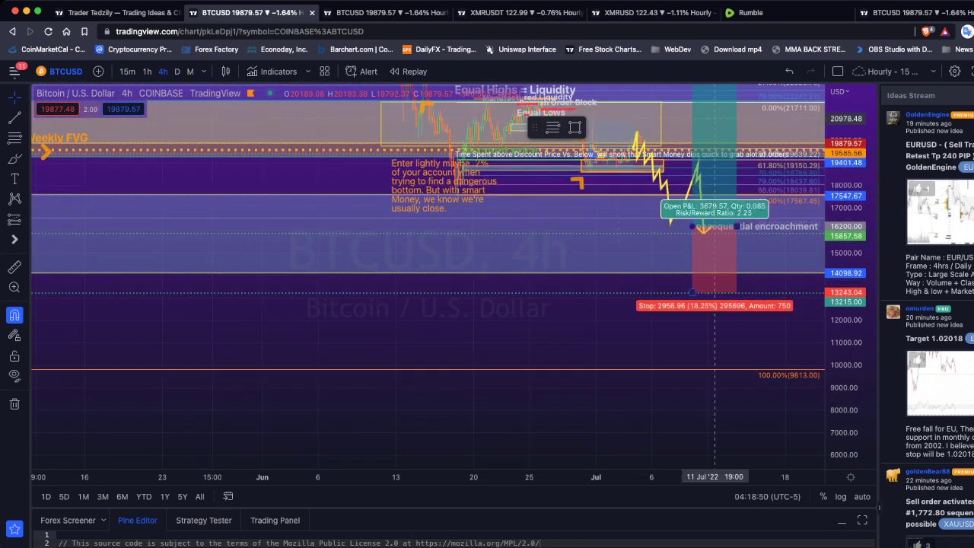
scroll(338, 167, right, 5)
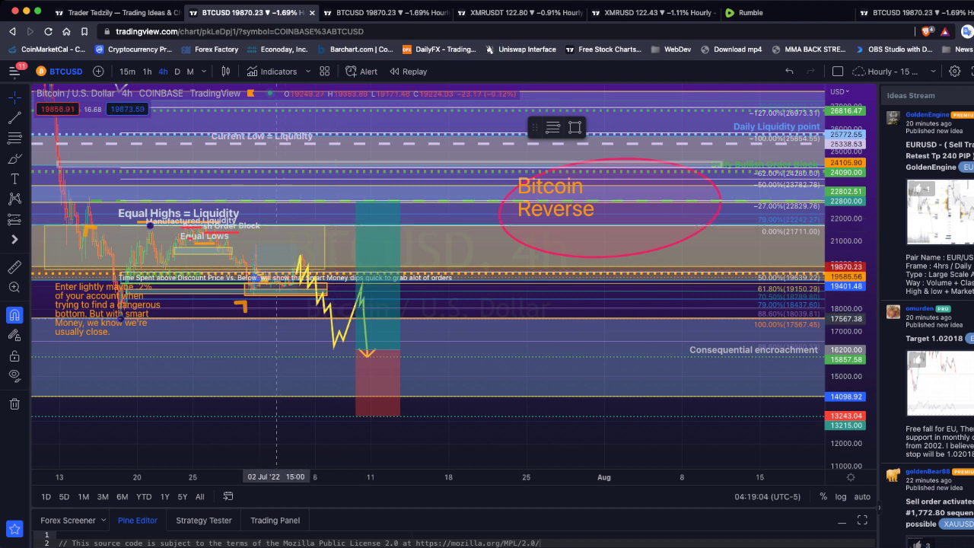
click(365, 354)
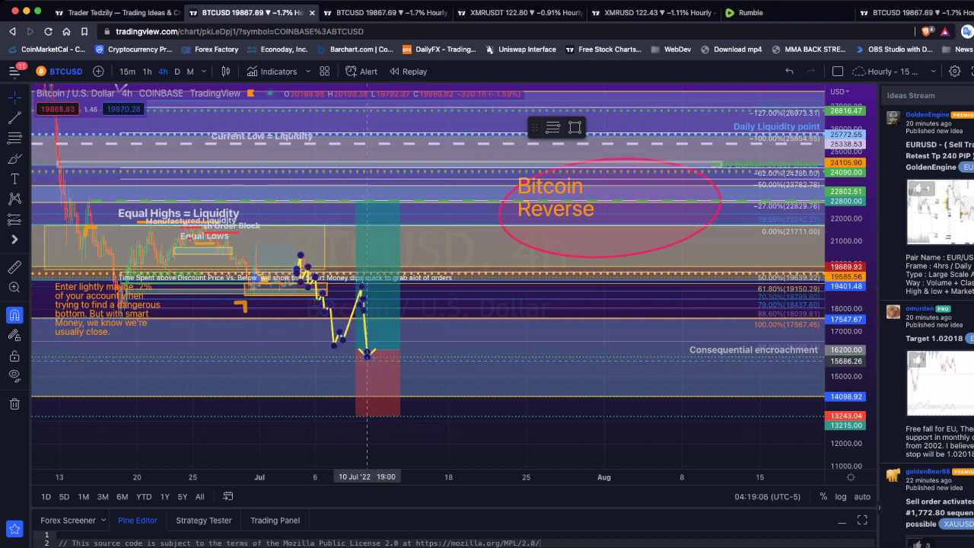
click(367, 354)
click(338, 411)
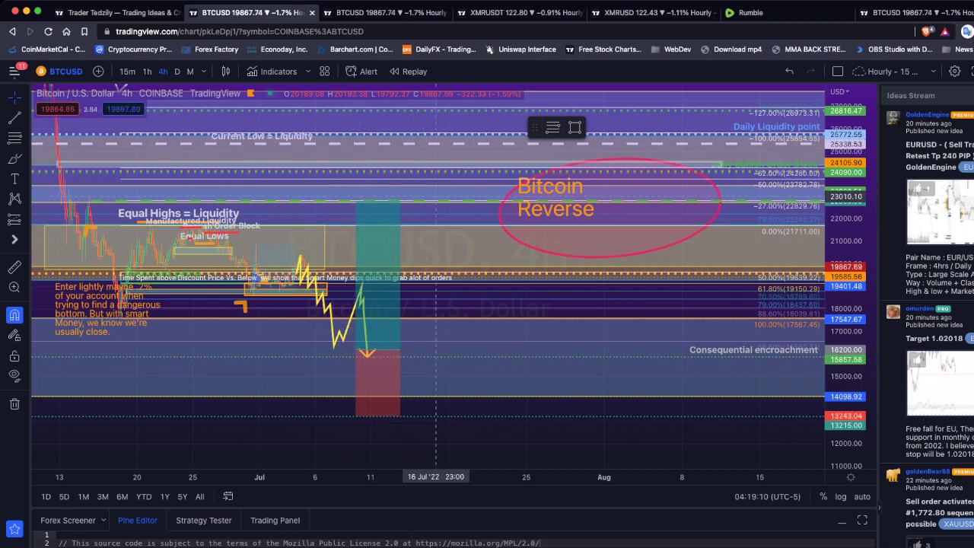
scroll(232, 304, up, 3)
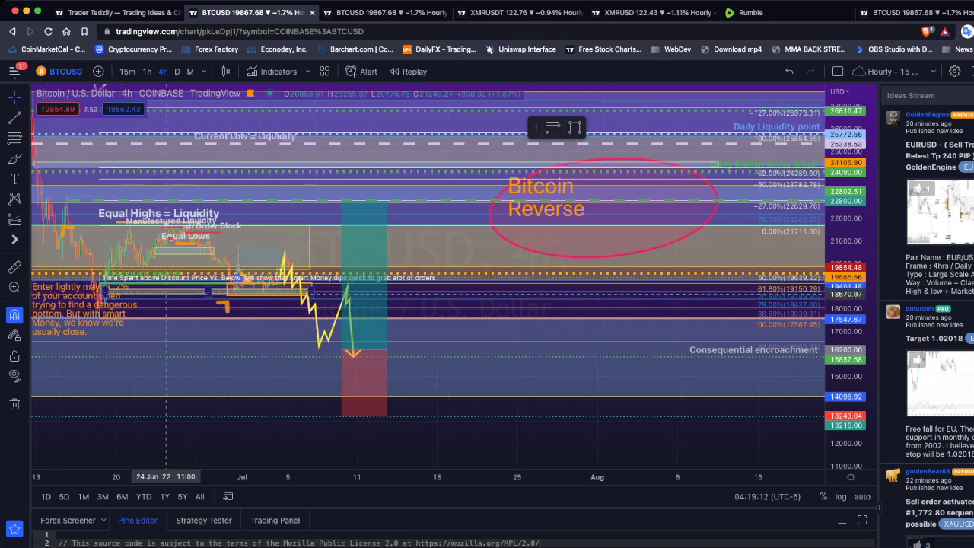
drag(133, 304, 221, 304)
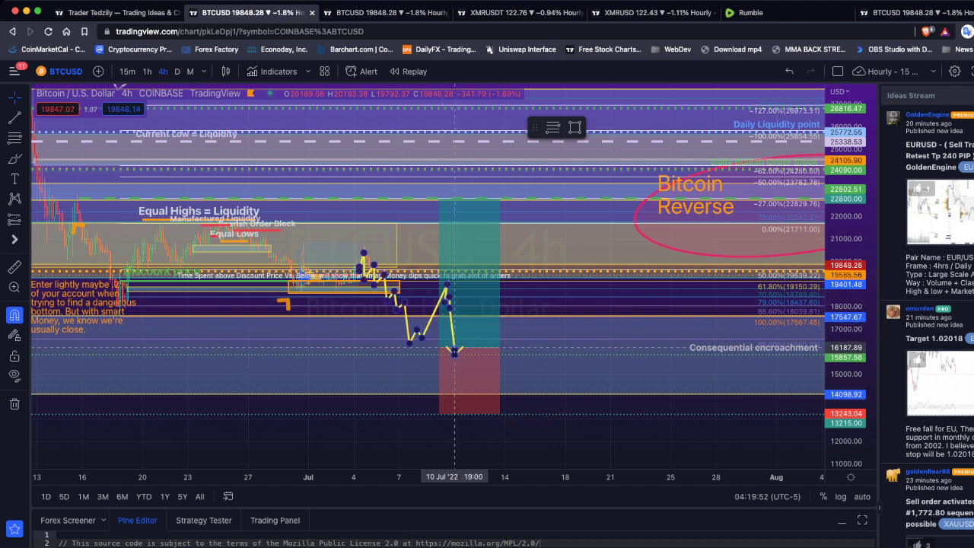
scroll(289, 350, down, 3)
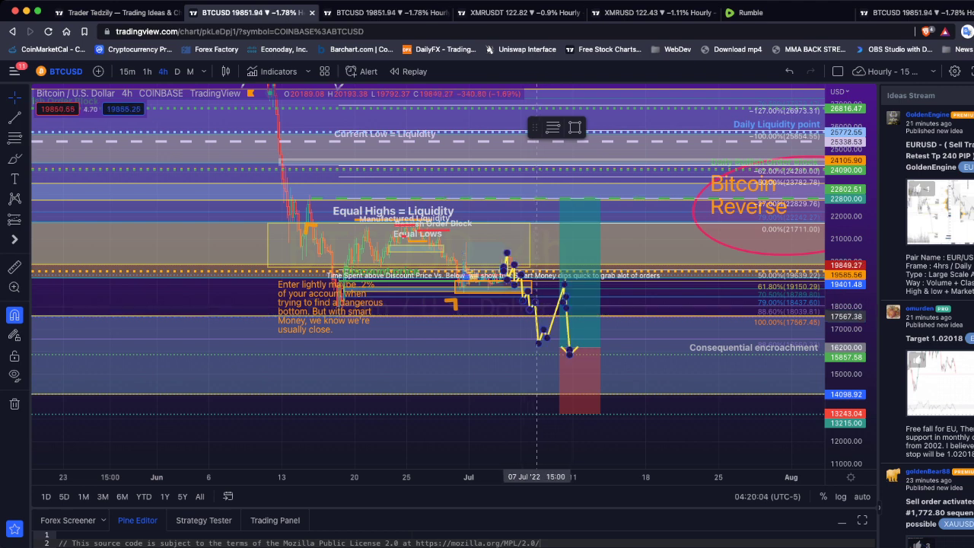
Step: Deselect and reselect the yellow zigzag path on the BTCUSD 4-hour chart
click(538, 315)
click(537, 316)
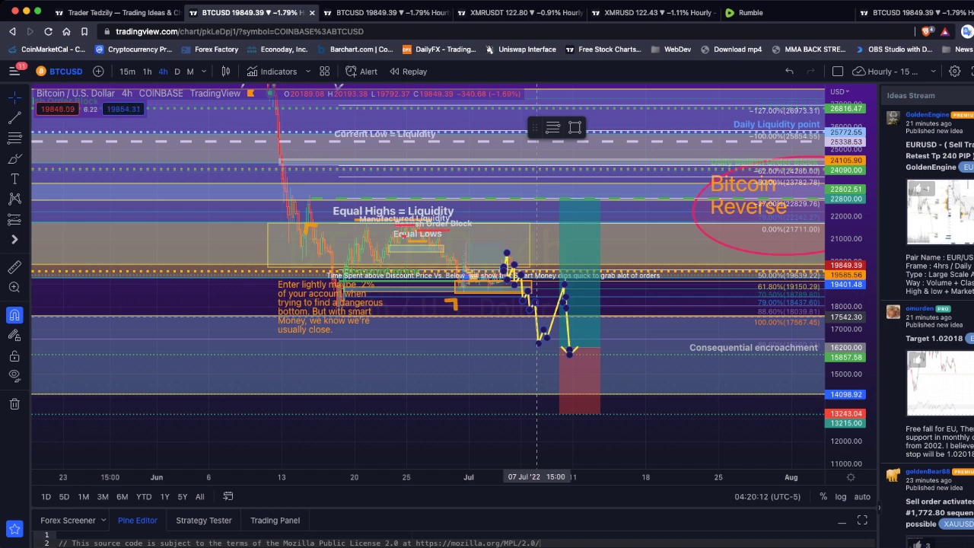
click(538, 316)
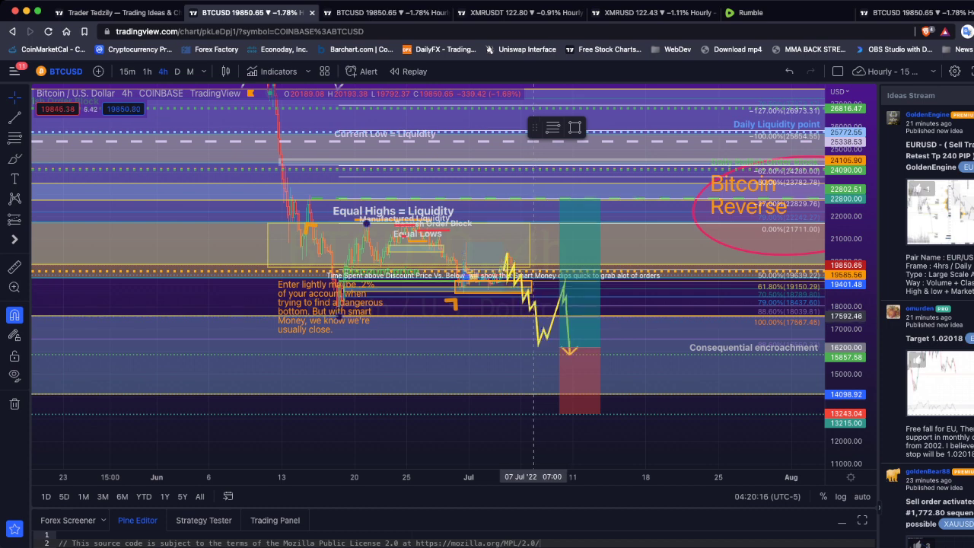
click(536, 335)
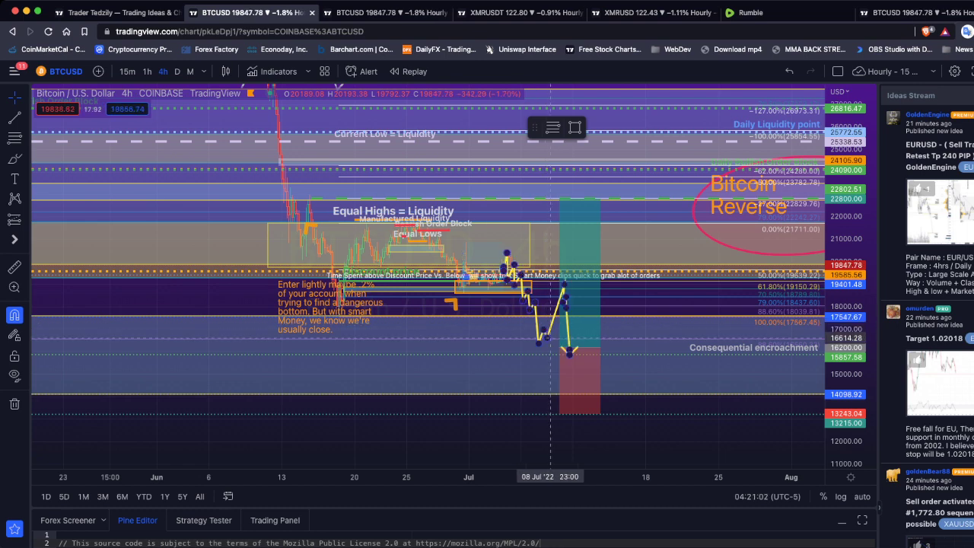
mouse_move(579, 270)
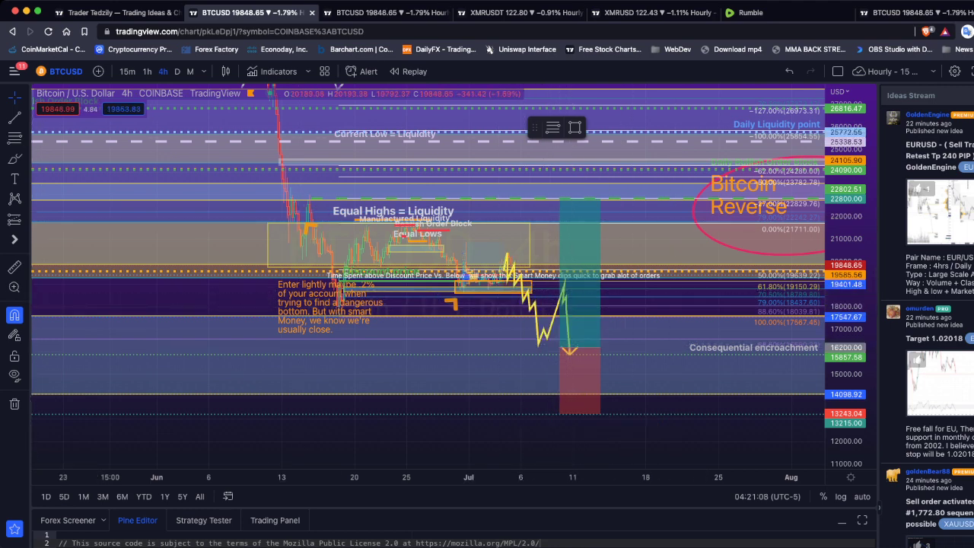
Step: Draw two yellow rightward arrows from the July swing low and the 10 Jul rebound level to late July
click(26, 158)
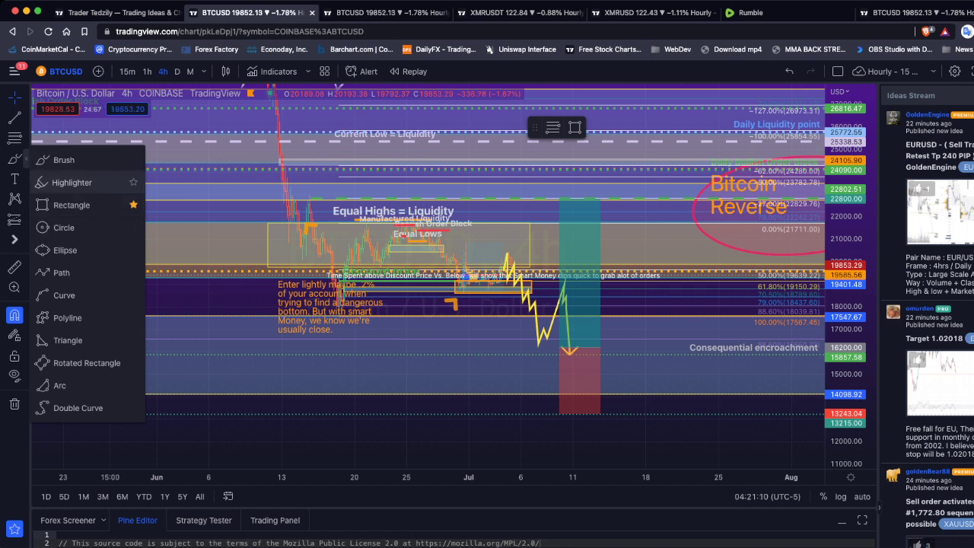
click(61, 273)
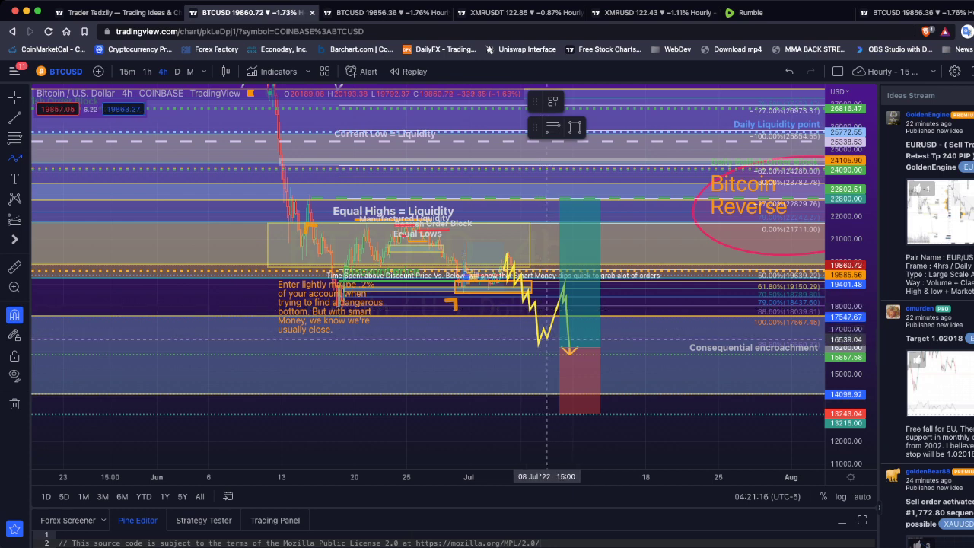
click(545, 340)
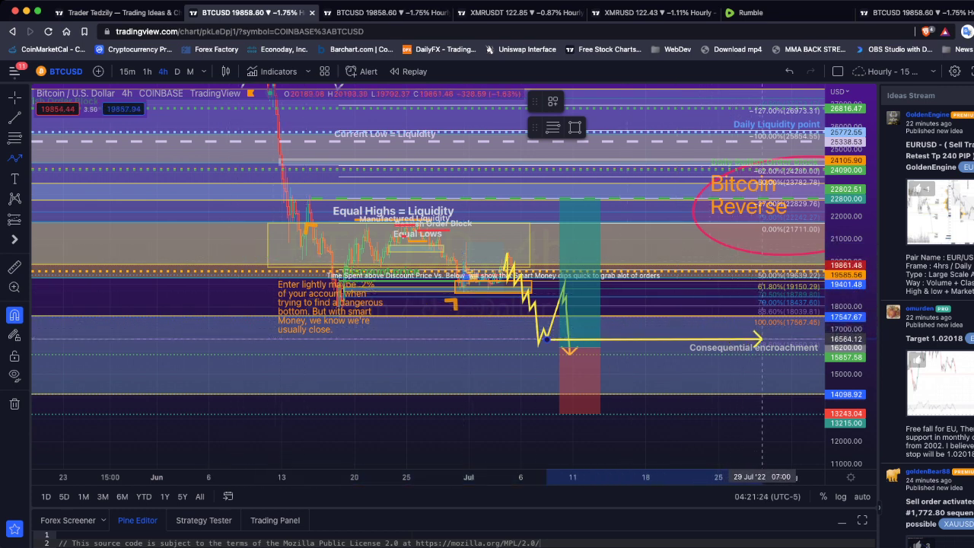
click(761, 338)
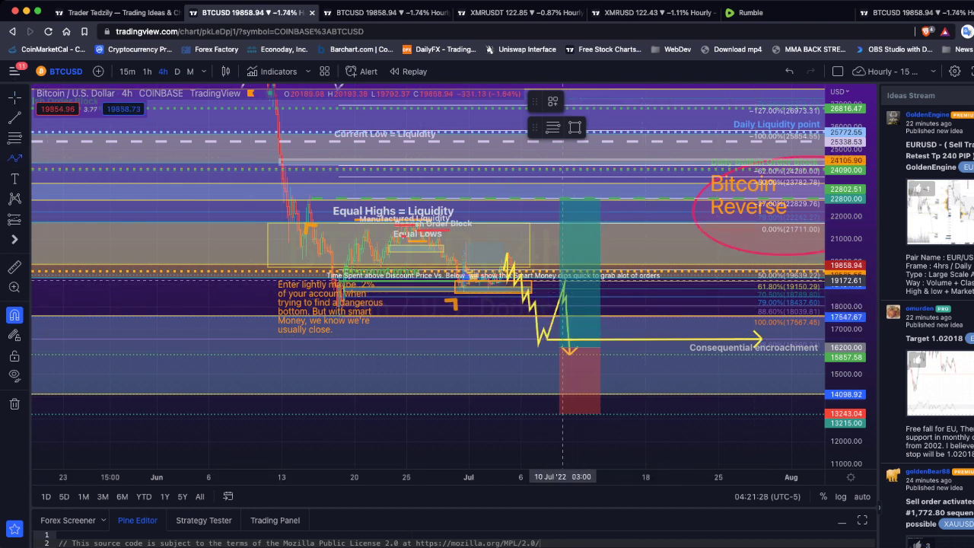
click(564, 281)
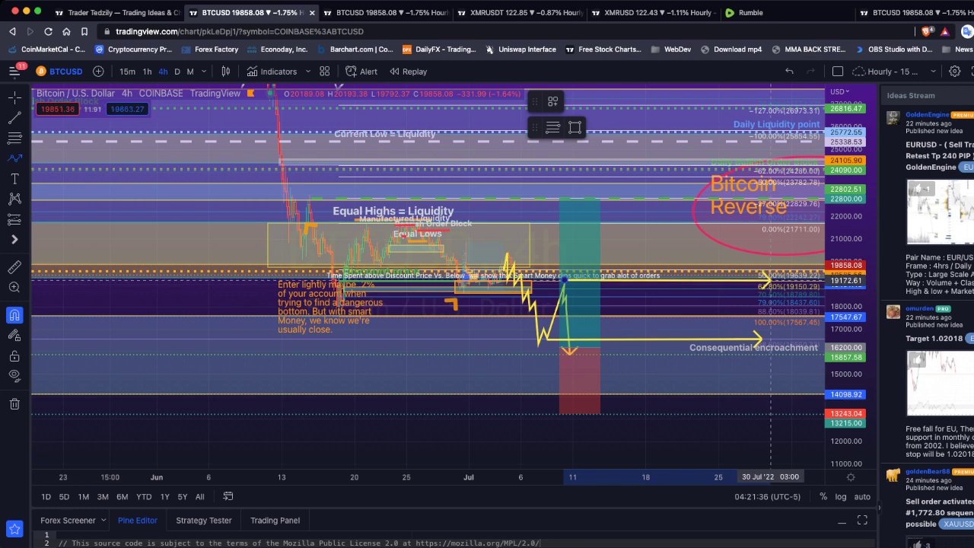
click(770, 281)
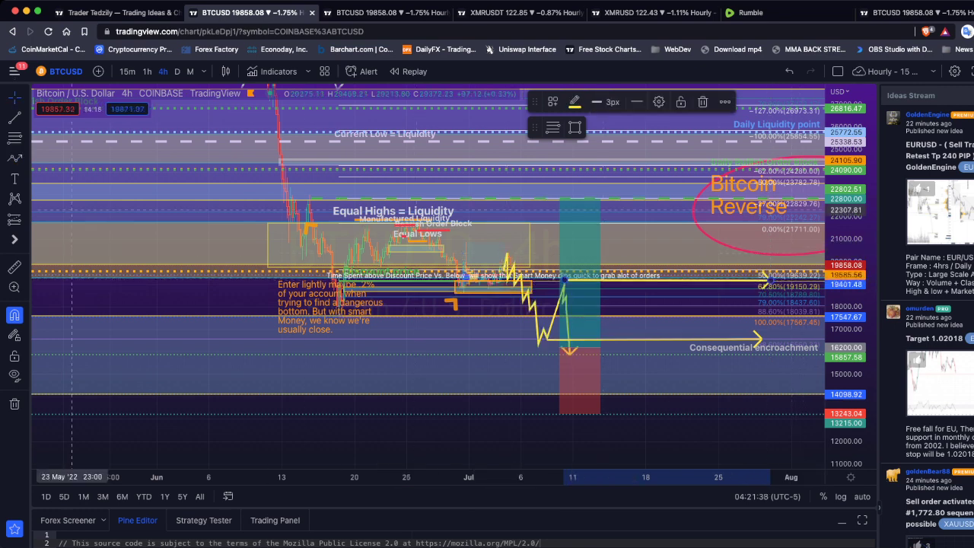
Step: Draw a third yellow arrow from the July low near 16,200 out to 30 Jul
click(25, 158)
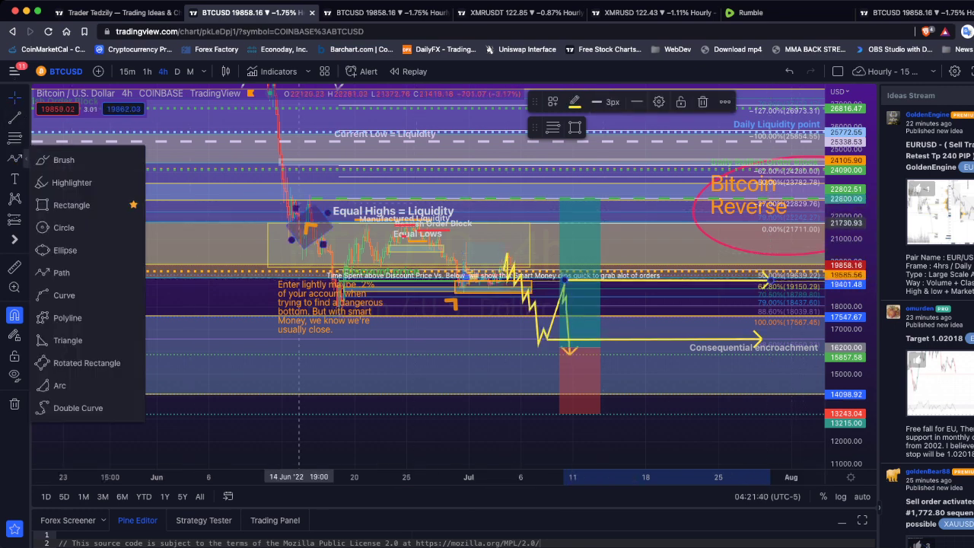
click(26, 158)
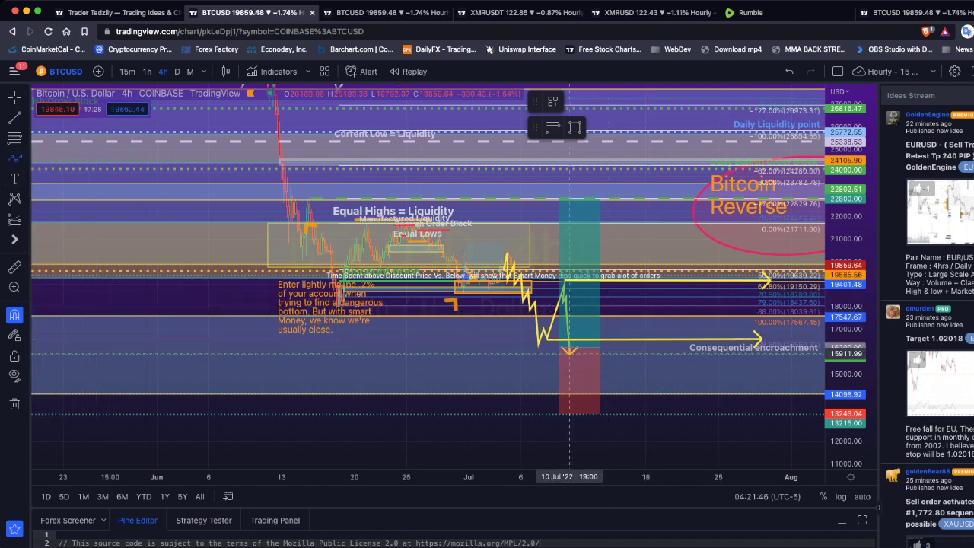
click(569, 352)
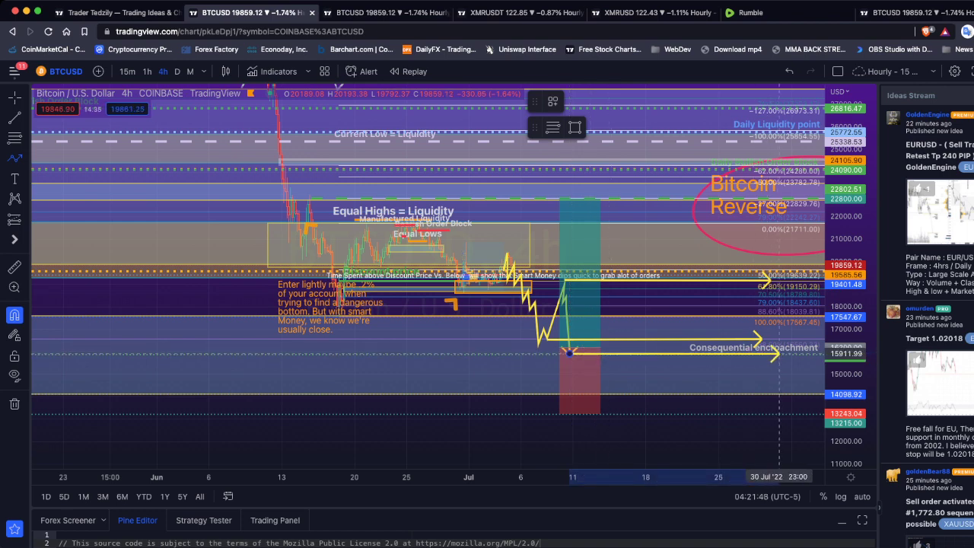
click(778, 352)
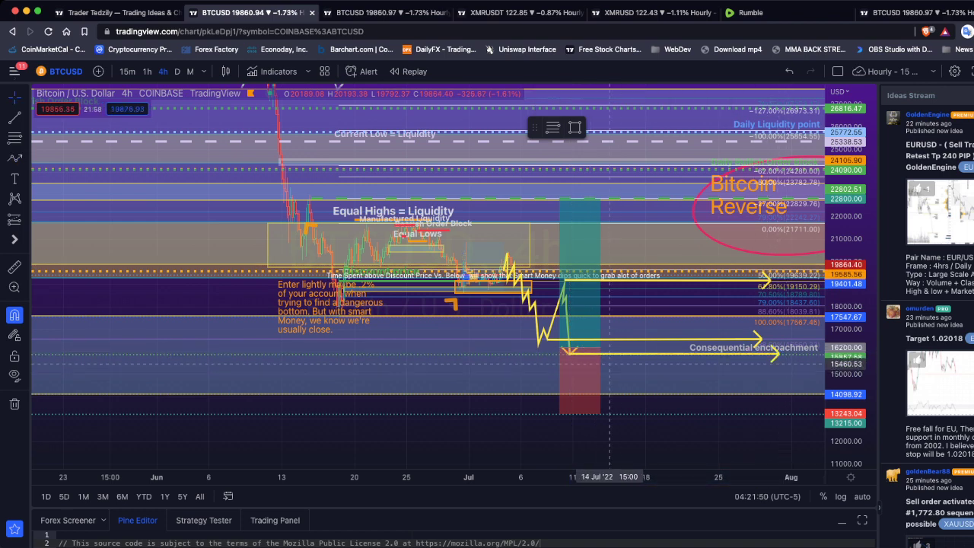
Step: Start a zigzag path at the July low with its first turning points
click(14, 157)
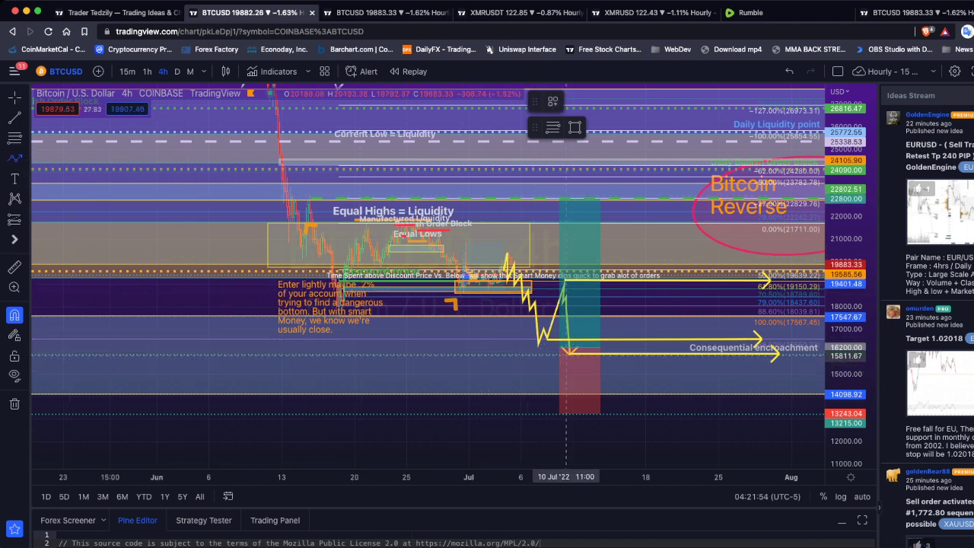
click(569, 351)
click(581, 339)
Step: Extend the zigzag through rising peaks and pullbacks from the July low to about 22,800 inside the Bitcoin Reverse circle
click(590, 348)
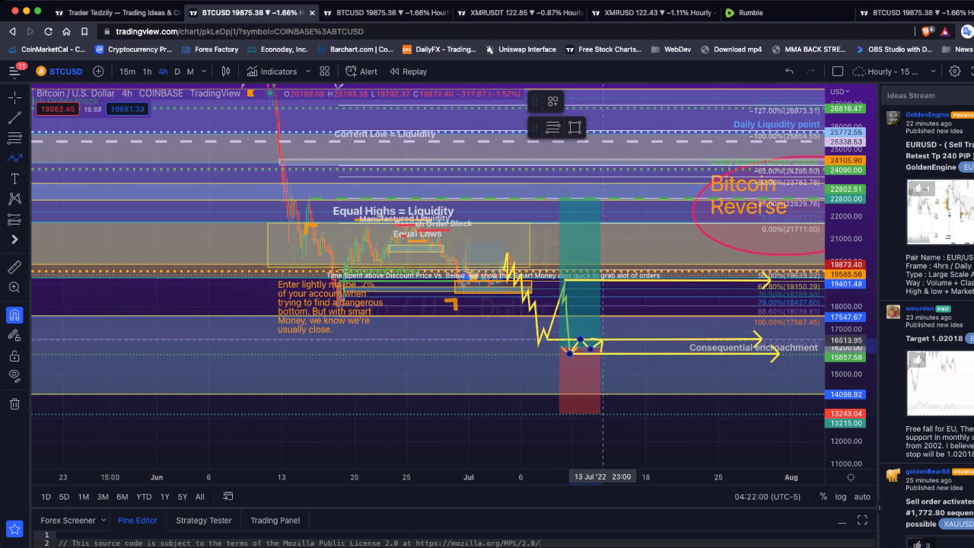
click(604, 302)
click(611, 316)
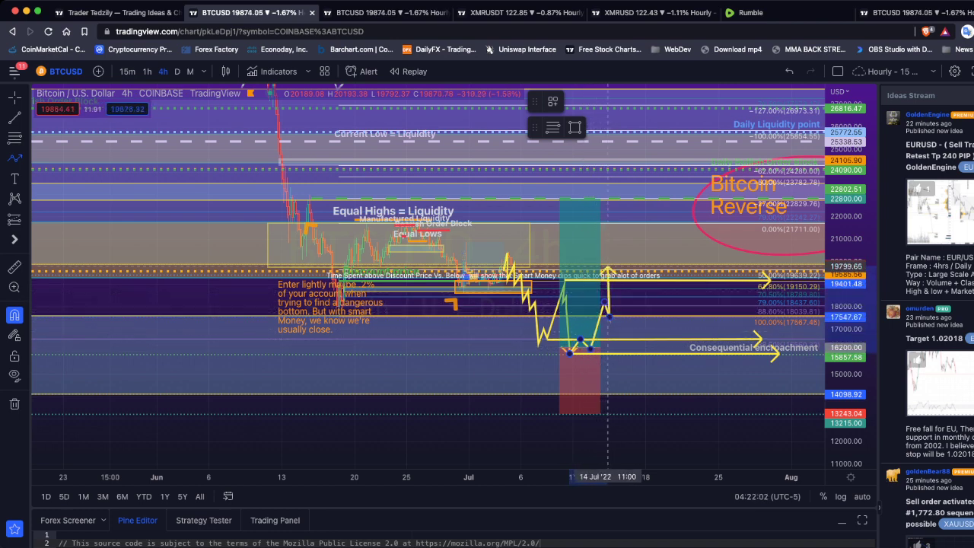
click(633, 257)
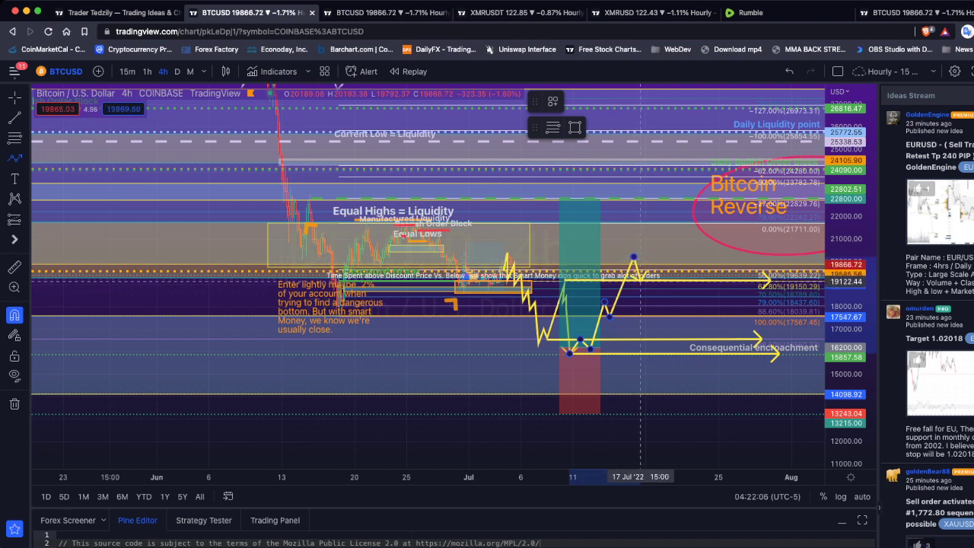
click(641, 281)
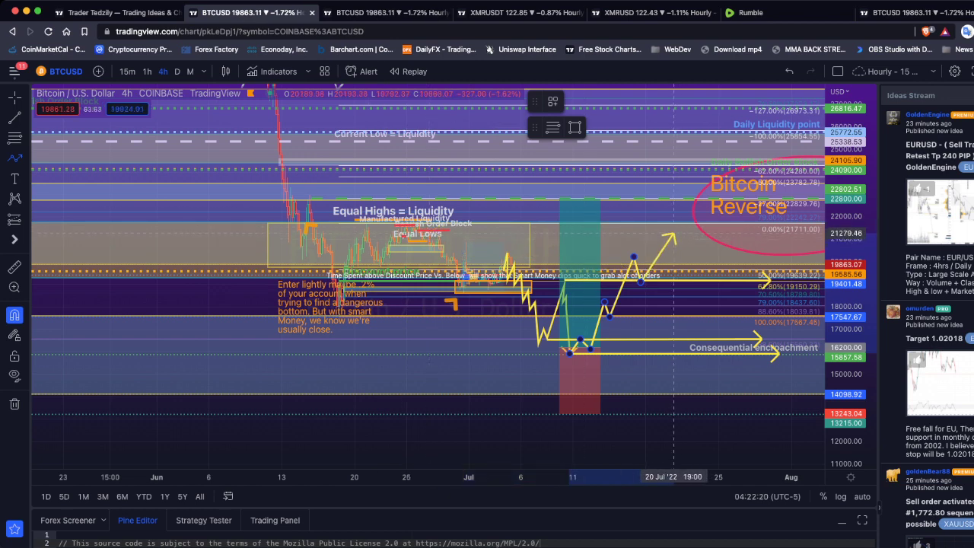
click(674, 232)
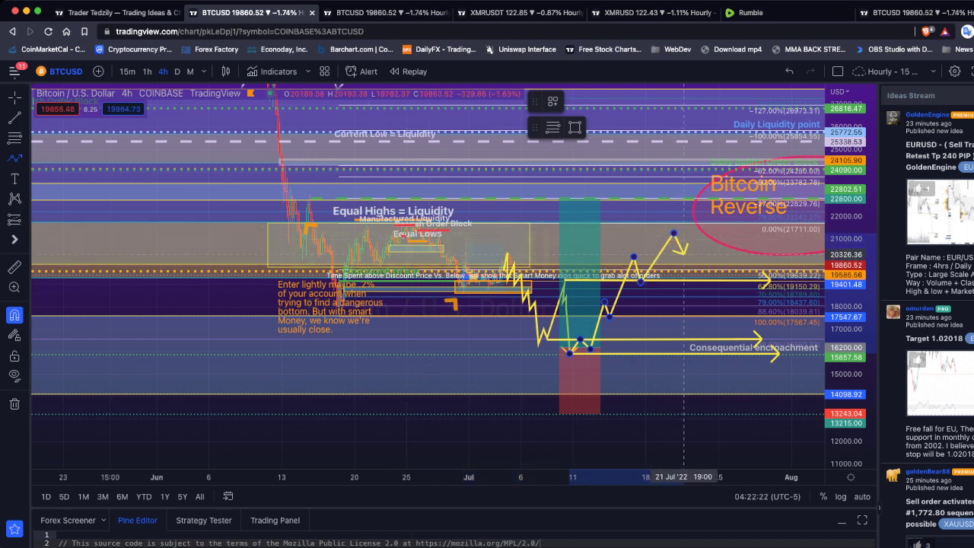
click(684, 254)
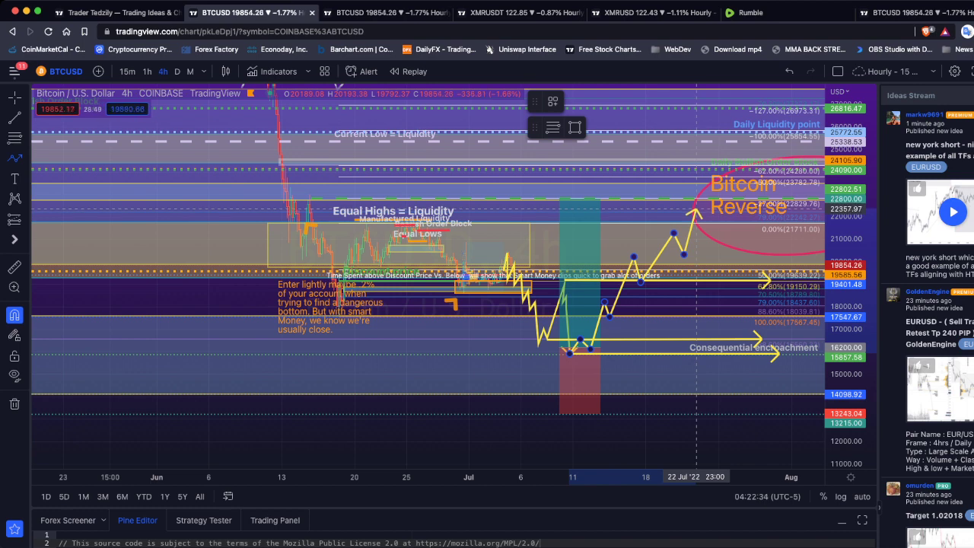
click(696, 202)
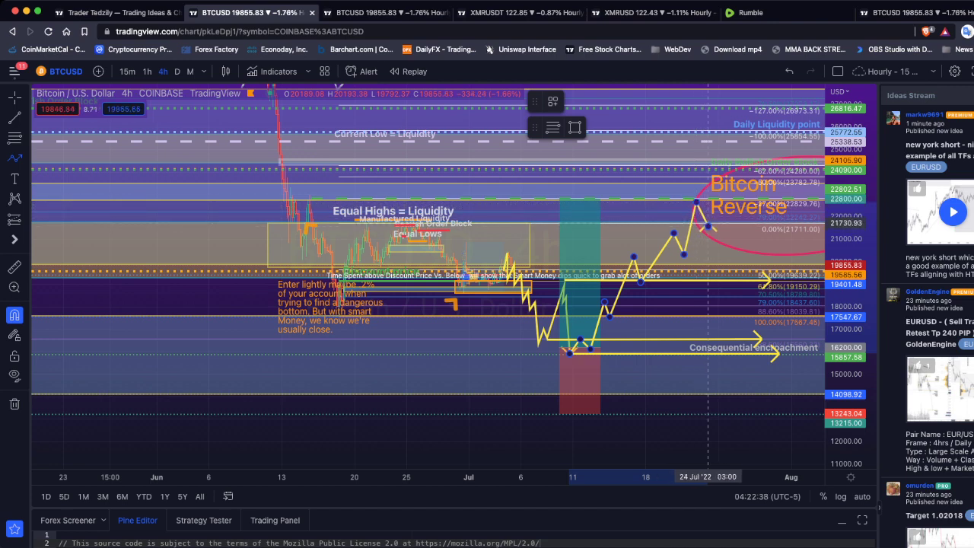
click(707, 224)
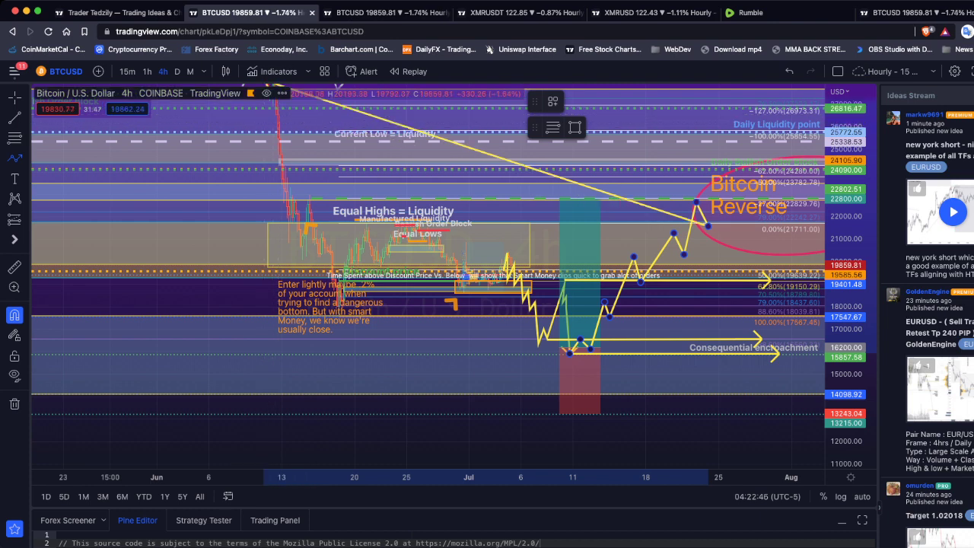
Step: Switch BTCUSD to daily candles and draw a yellow upward arrow toward the Weekly FVG, about 24,700
click(176, 71)
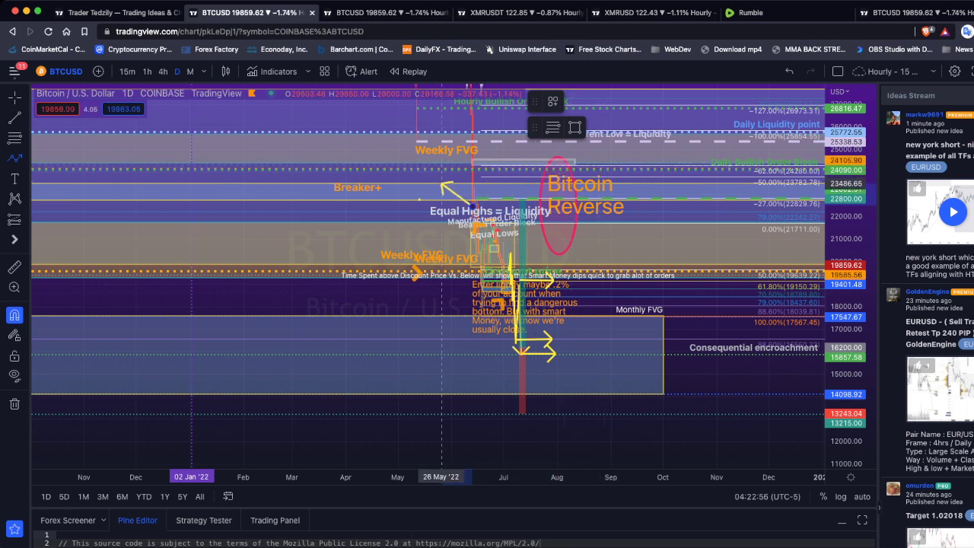
mouse_move(471, 202)
mouse_down()
mouse_move(470, 116)
mouse_move(555, 158)
mouse_move(580, 145)
mouse_move(571, 153)
mouse_up()
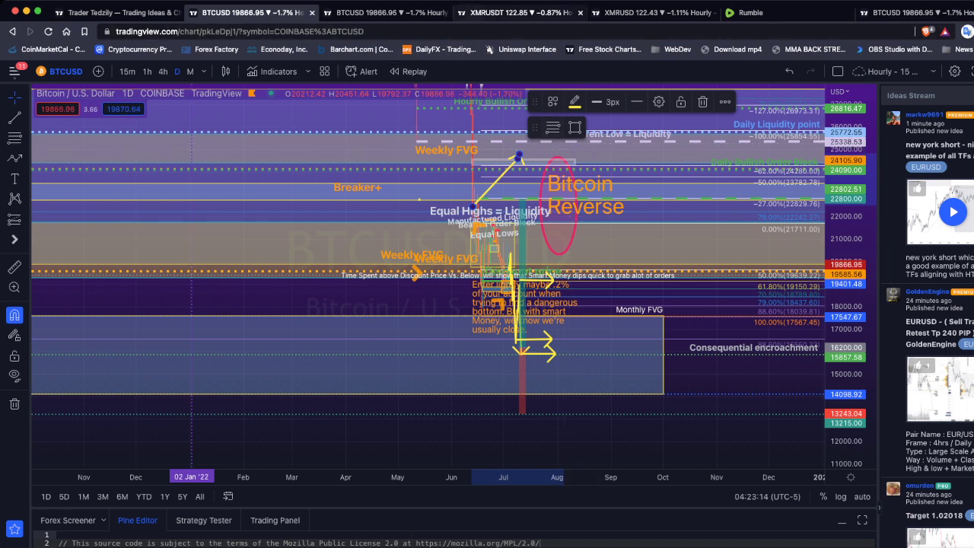
Step: Switch to the XMRUSDT chart, dismiss the session-disconnected notice and lower the top horizontal level slightly
key(super+4)
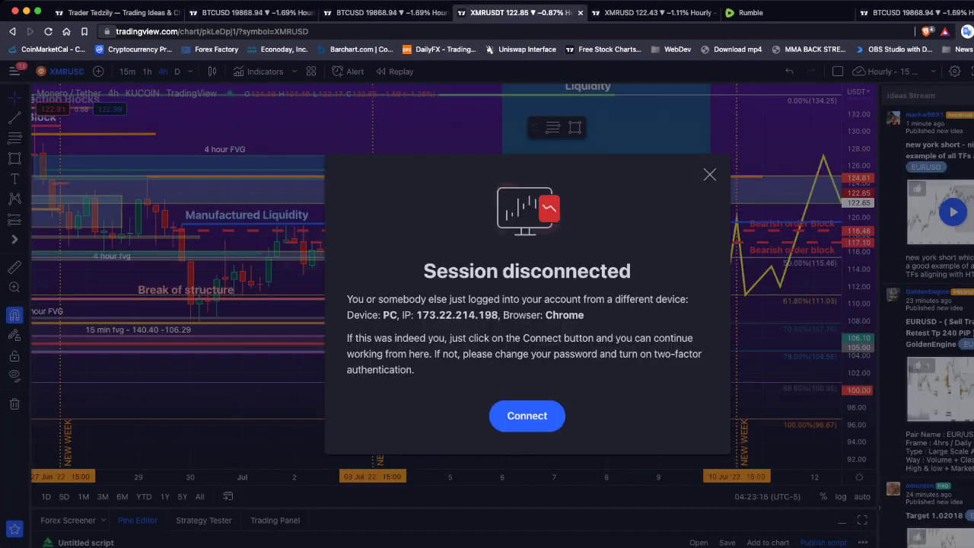
click(710, 175)
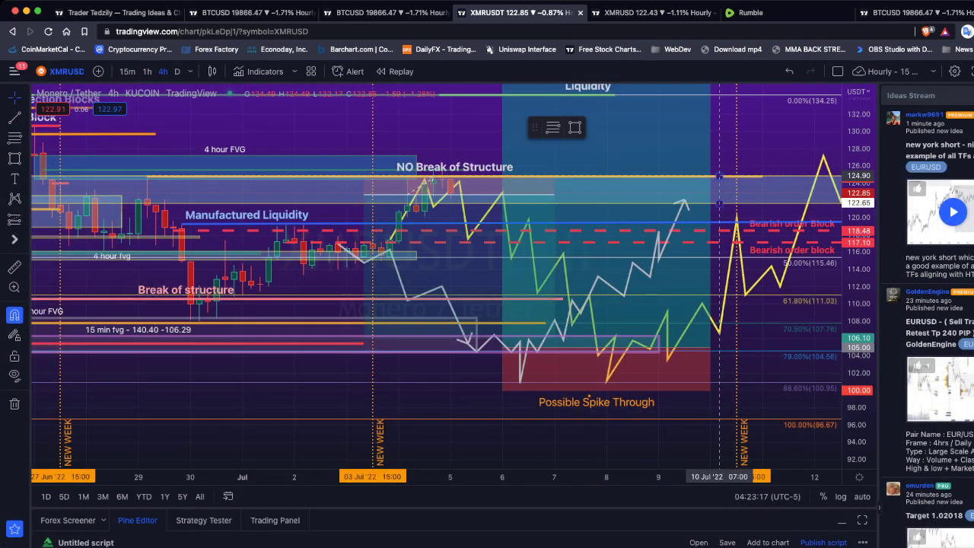
drag(719, 176, 710, 178)
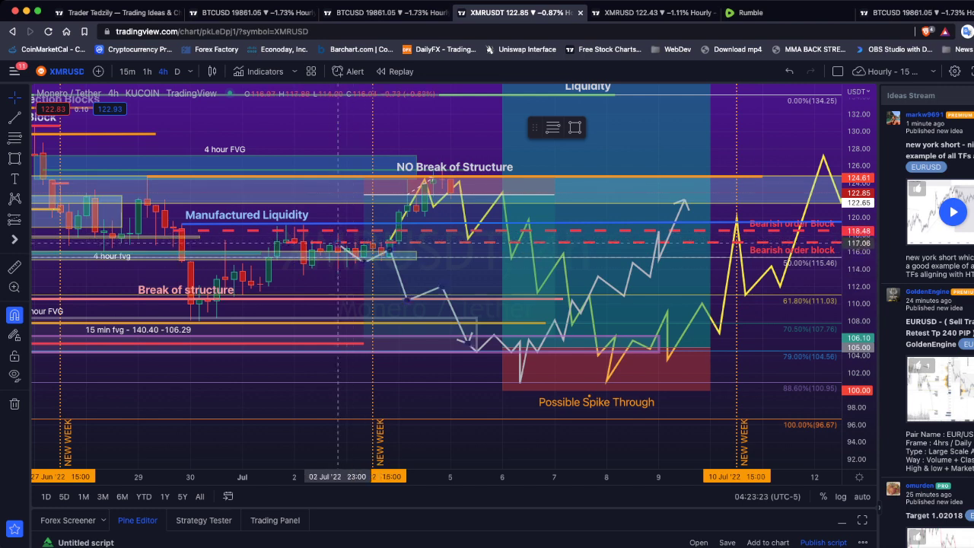
mouse_move(416, 289)
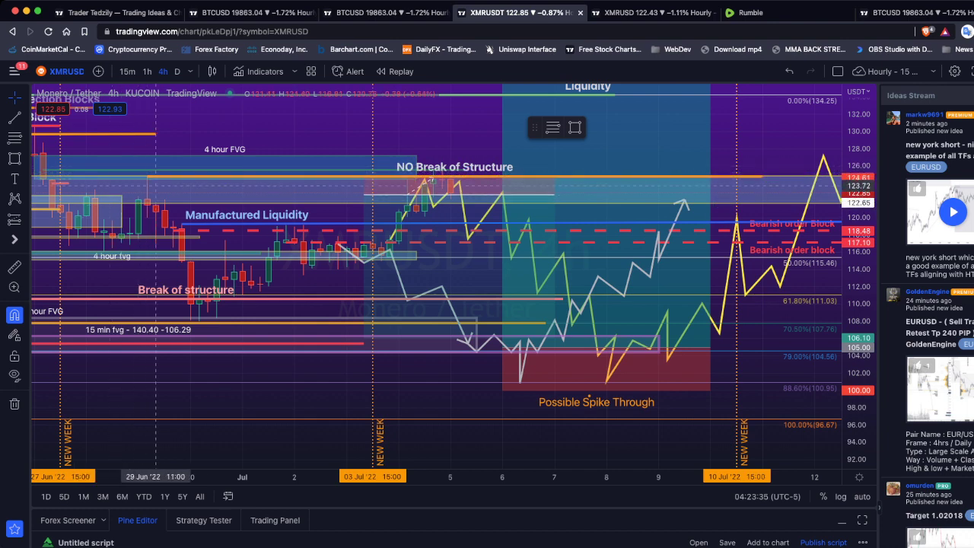
scroll(196, 335, down, 5)
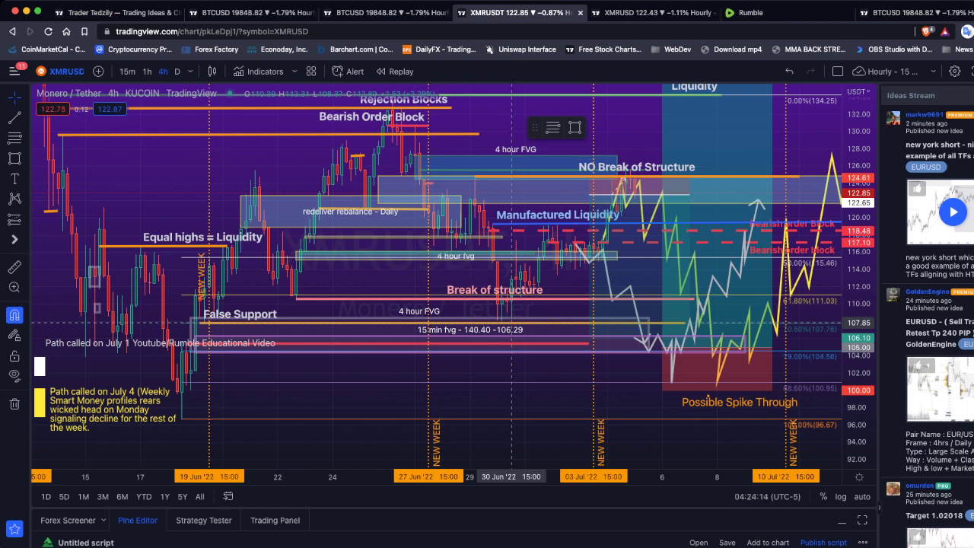
Step: Select the 15 min fvg zone, stretch the price axis and pan up to the False Support zone
click(191, 322)
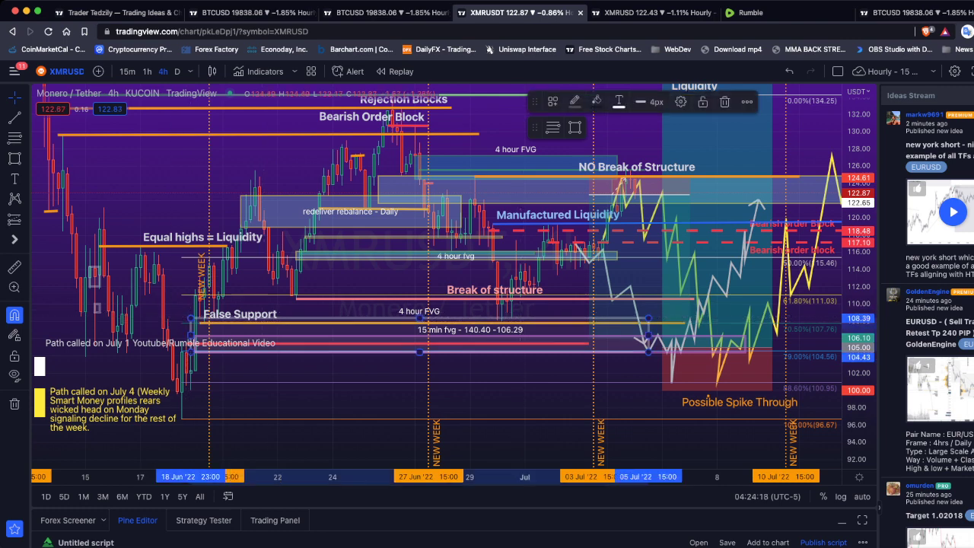
drag(858, 228, 858, 305)
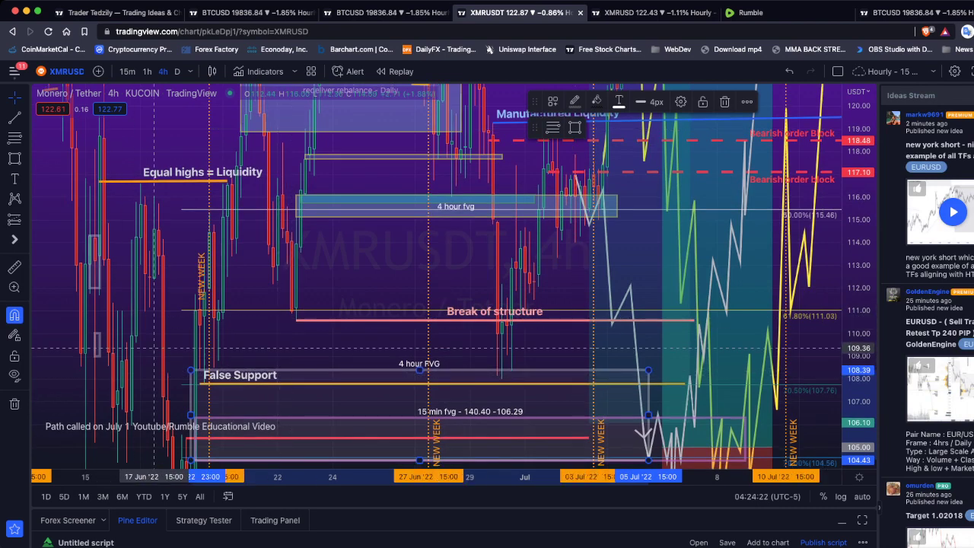
drag(133, 348, 152, 206)
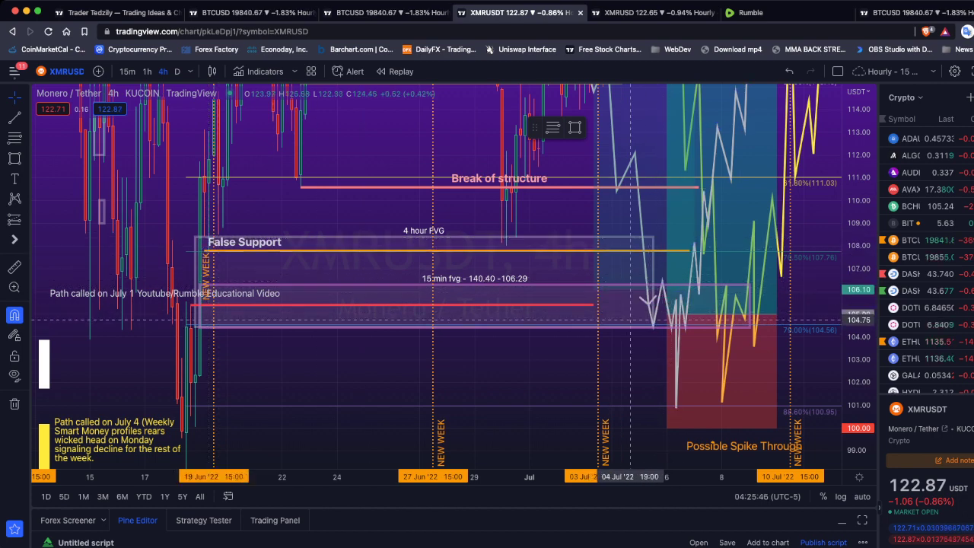
right_click(642, 332)
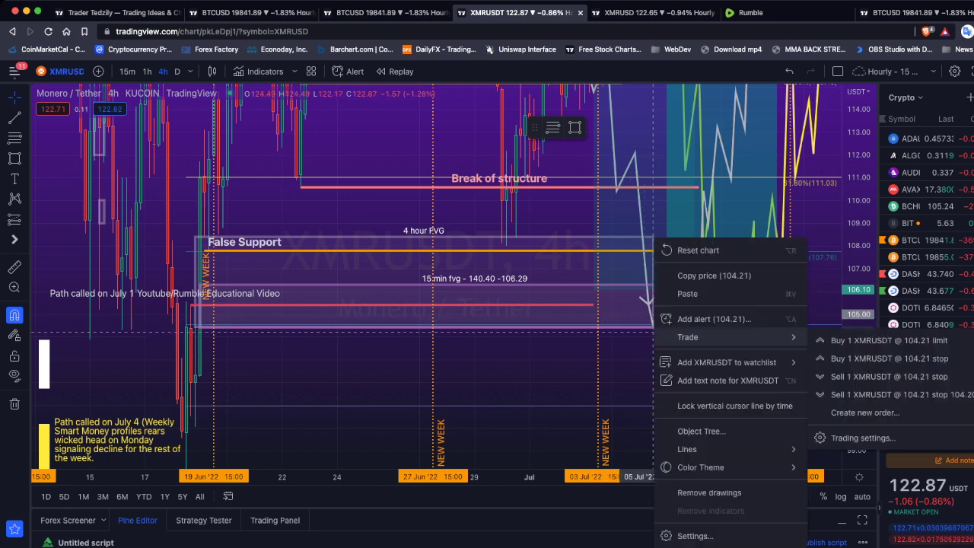
key(Escape)
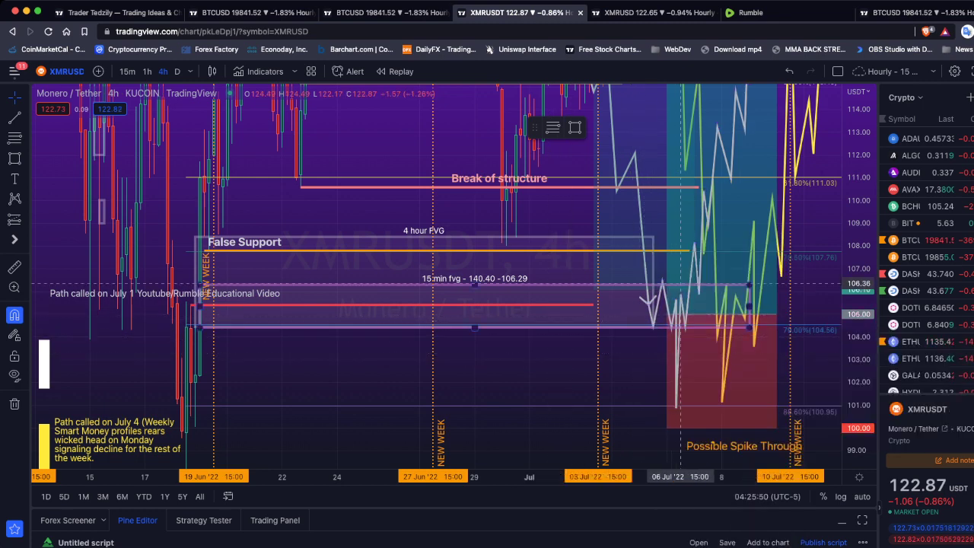
click(676, 408)
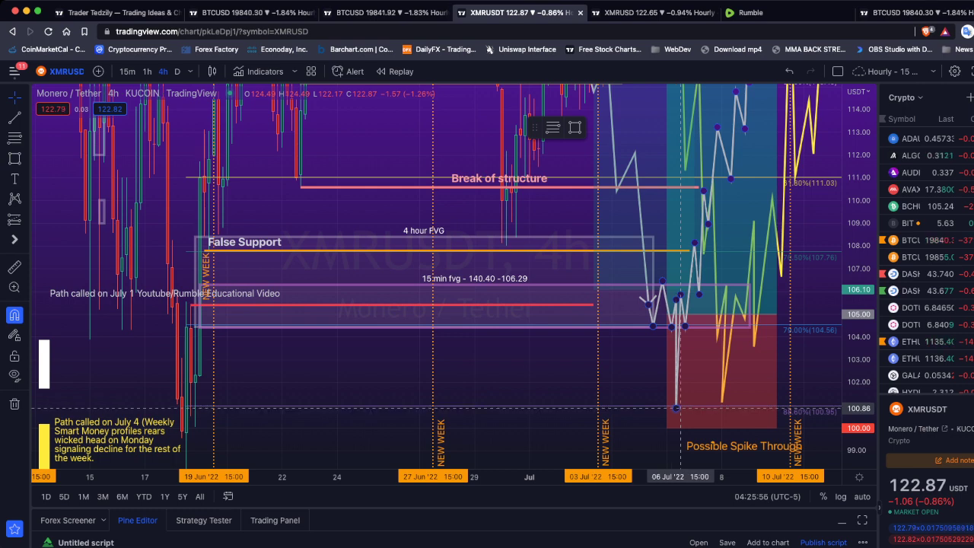
click(675, 409)
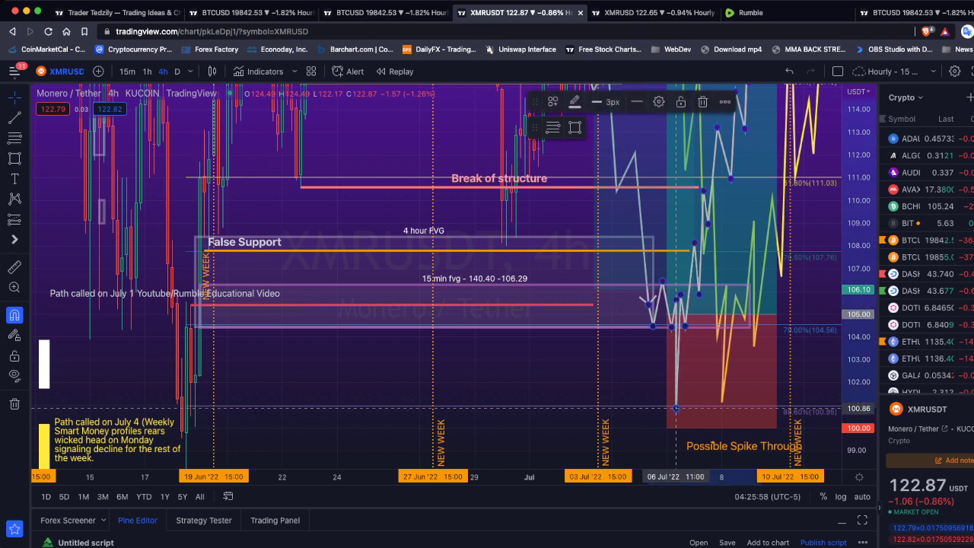
click(190, 396)
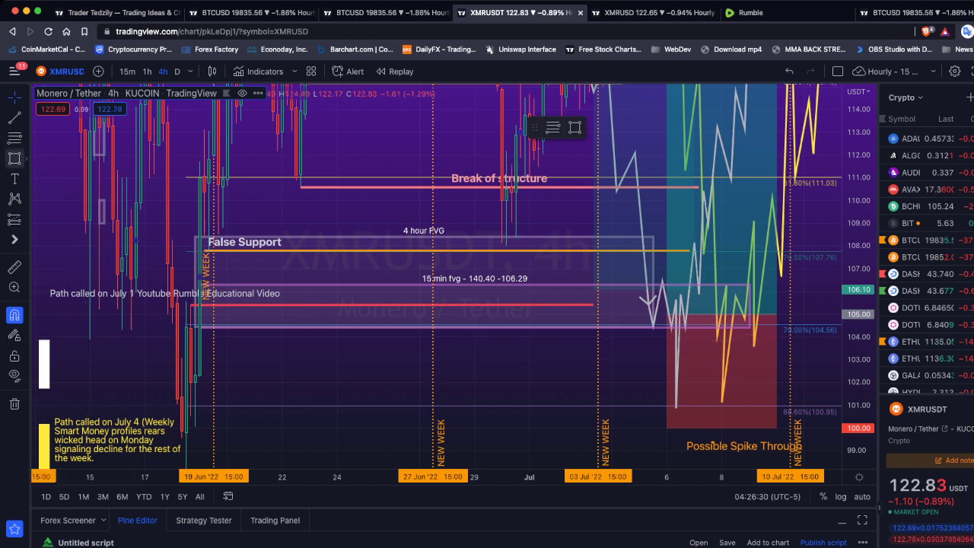
Step: Draw a thin zone at about 101.36–102.01 from 18 Jun and extend it to 10 Jul
click(14, 158)
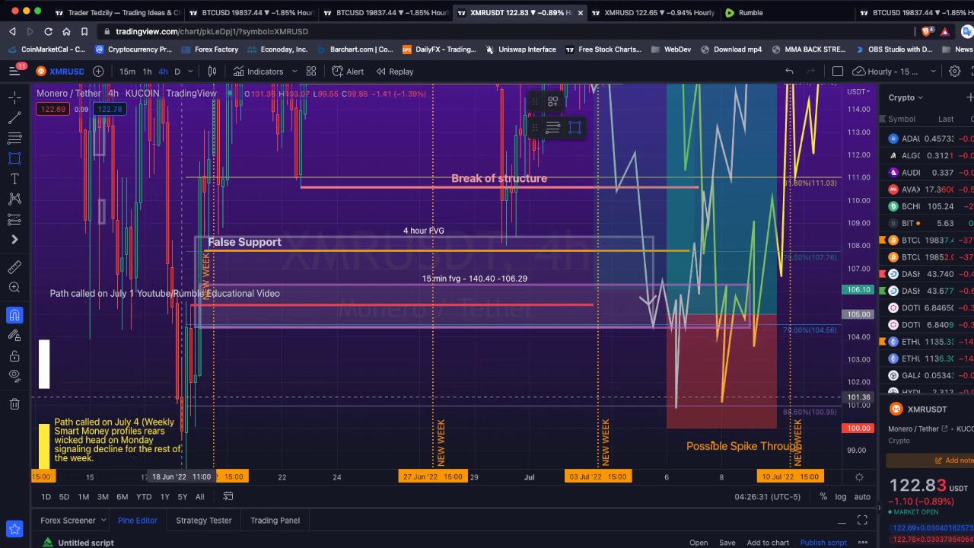
click(181, 396)
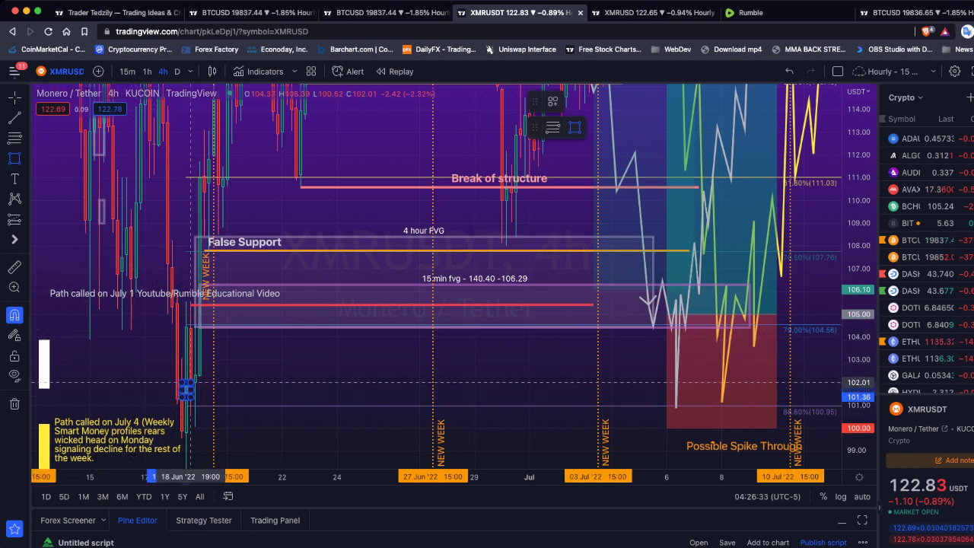
click(713, 383)
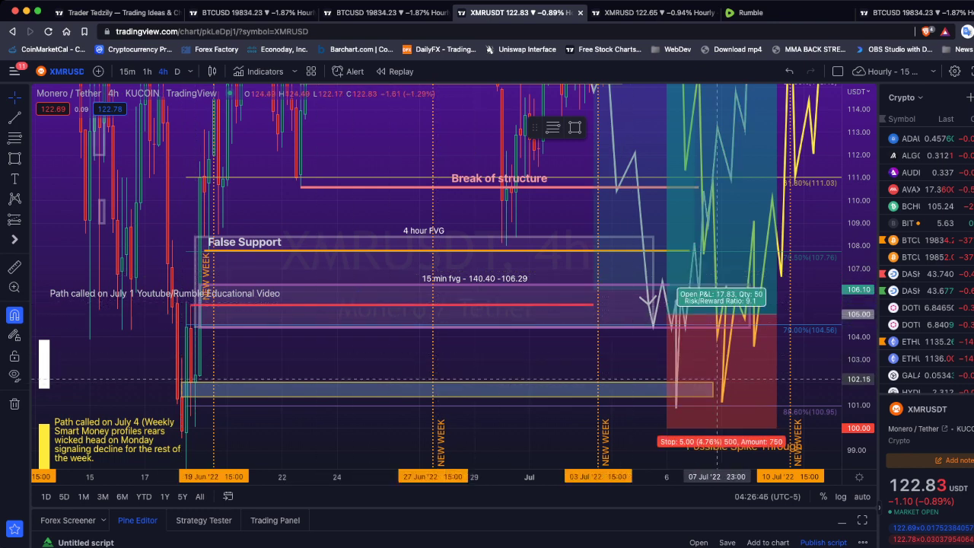
click(713, 385)
drag(712, 386, 776, 387)
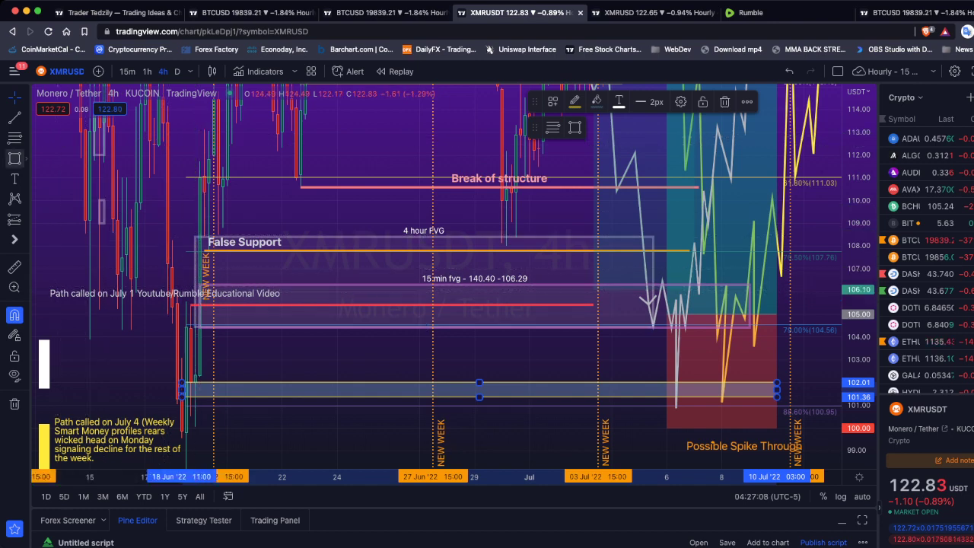
Step: Draw a 102.01–104.37 zone from 18 Jun to 10 Jul with a red border
click(14, 158)
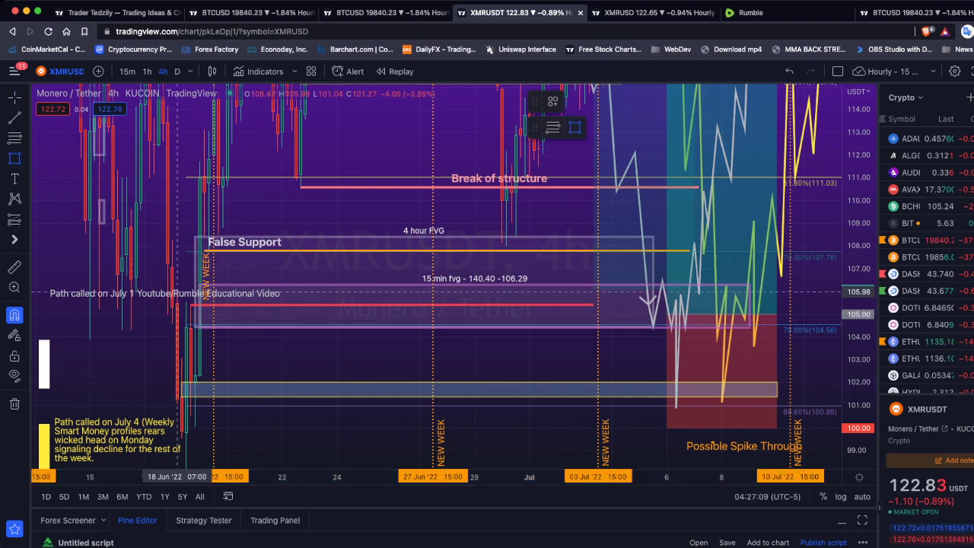
mouse_move(190, 383)
mouse_down()
mouse_move(190, 328)
mouse_move(512, 355)
mouse_move(776, 355)
mouse_up()
double_click(606, 332)
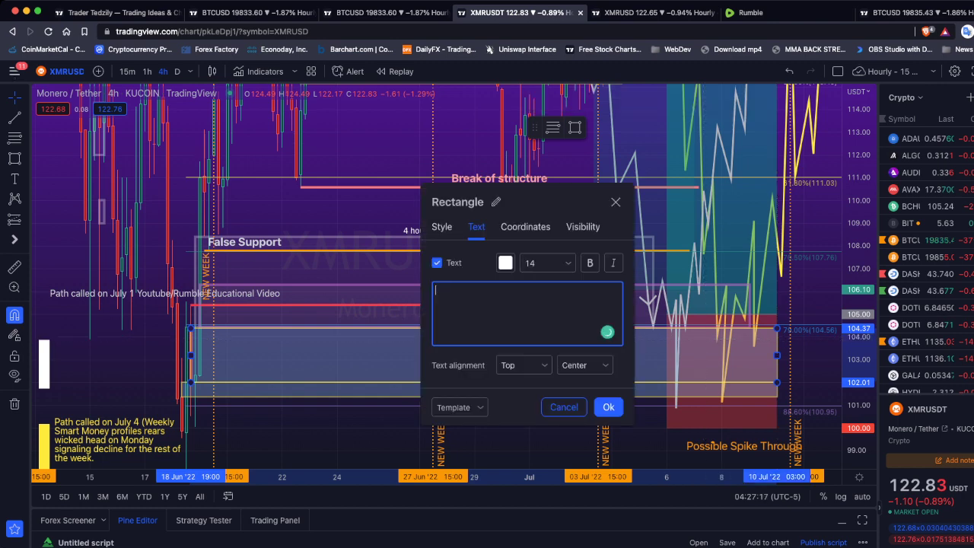
click(442, 227)
click(522, 262)
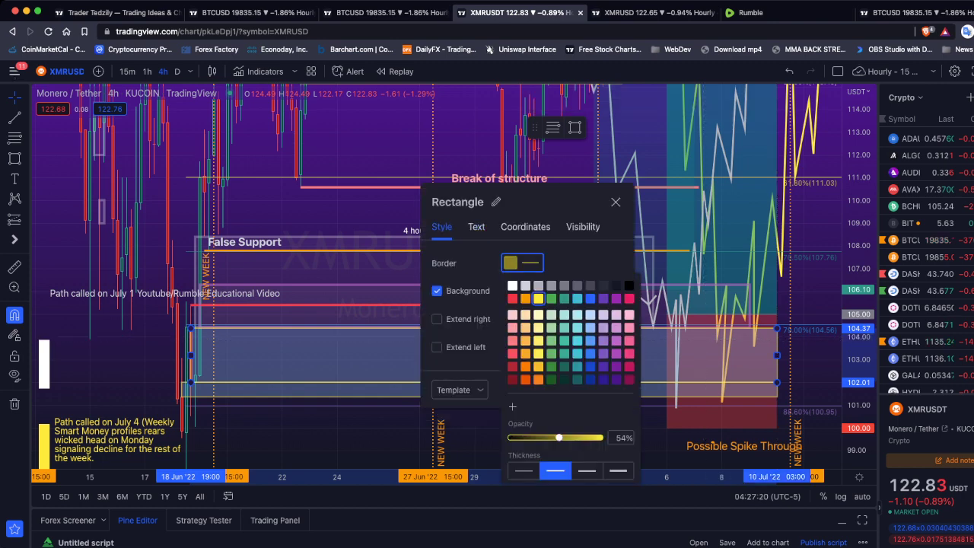
click(512, 297)
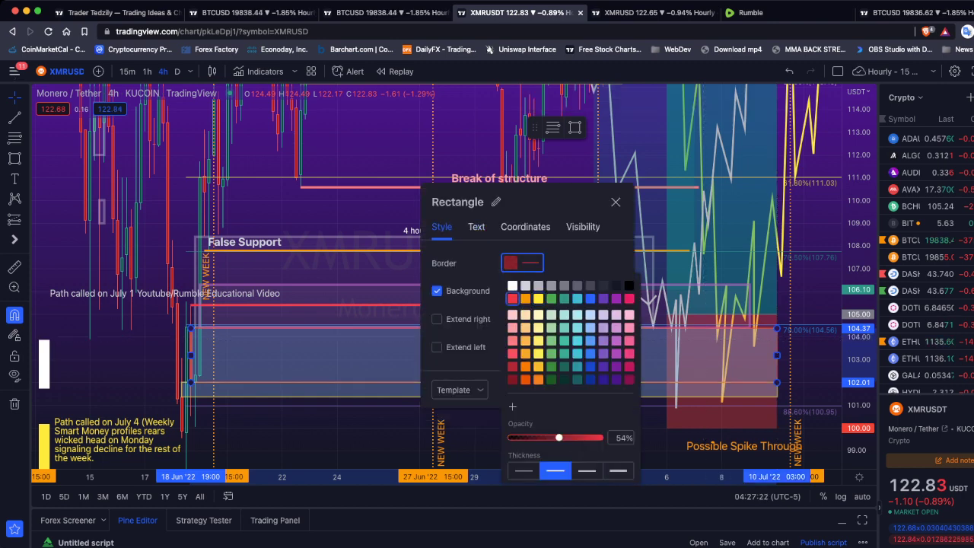
click(522, 263)
click(611, 389)
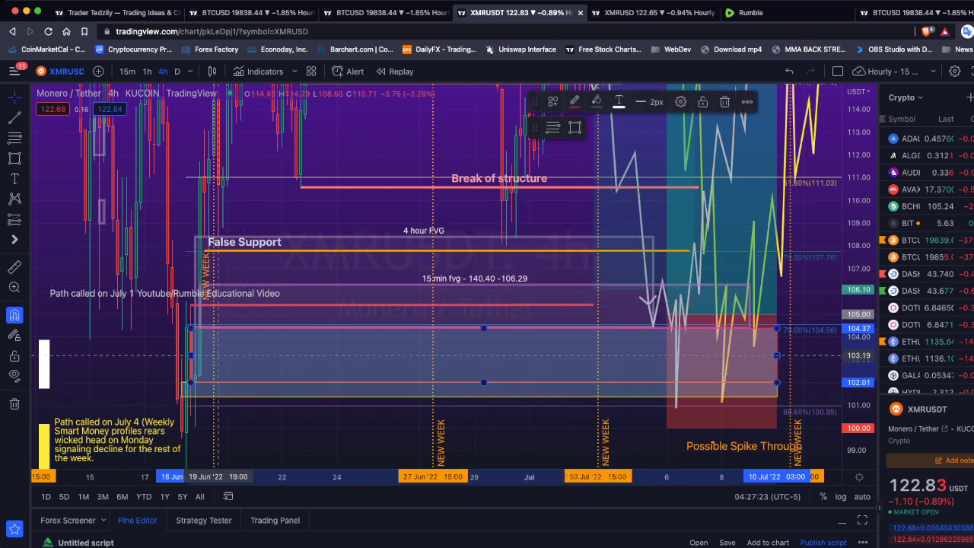
Step: Label the zone 'Bullish Order Block'
double_click(483, 358)
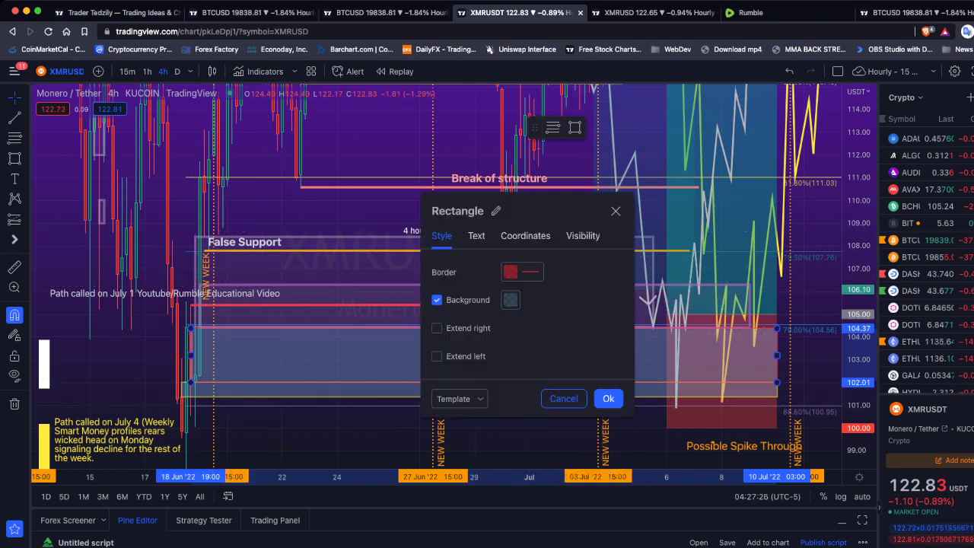
click(476, 235)
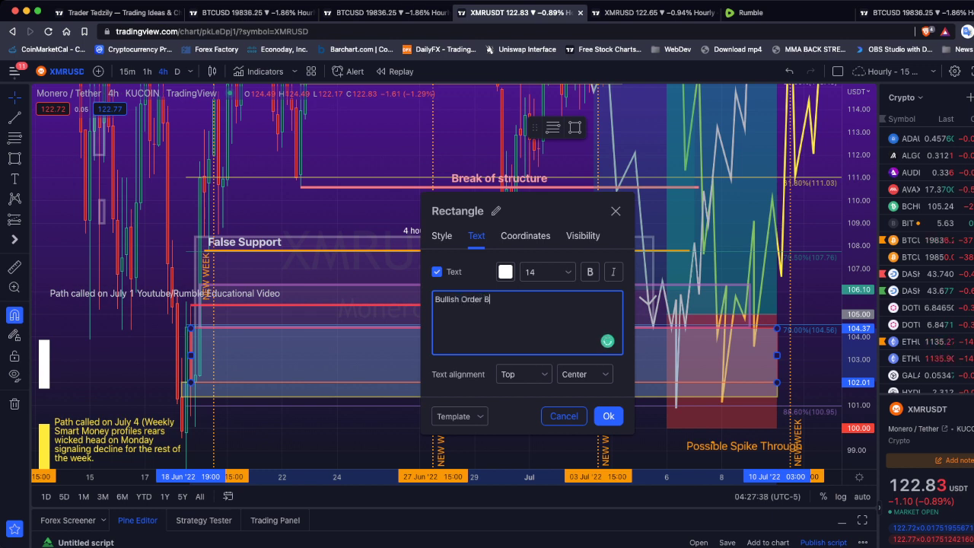
text(lock)
click(608, 415)
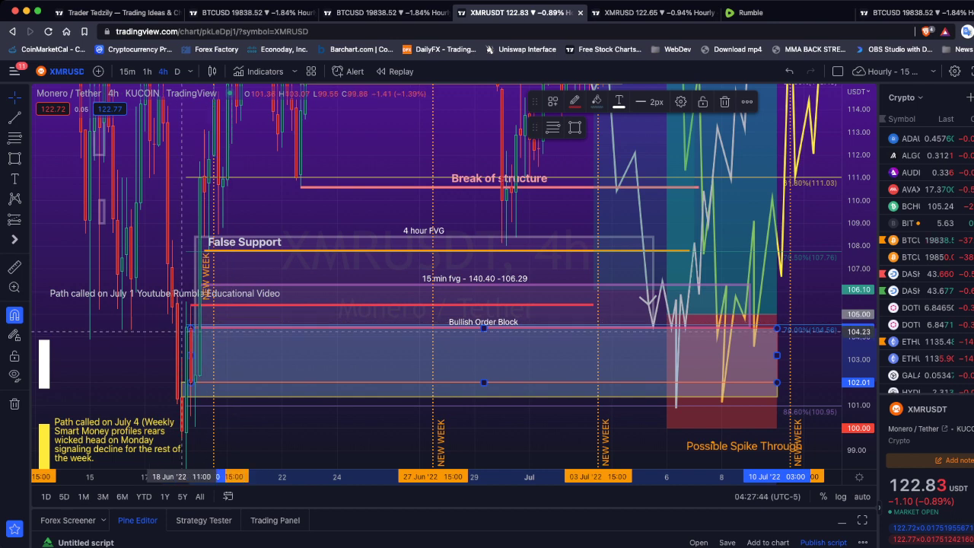
Step: Change the Bullish Order Block's border from red to green
double_click(196, 329)
key(Escape)
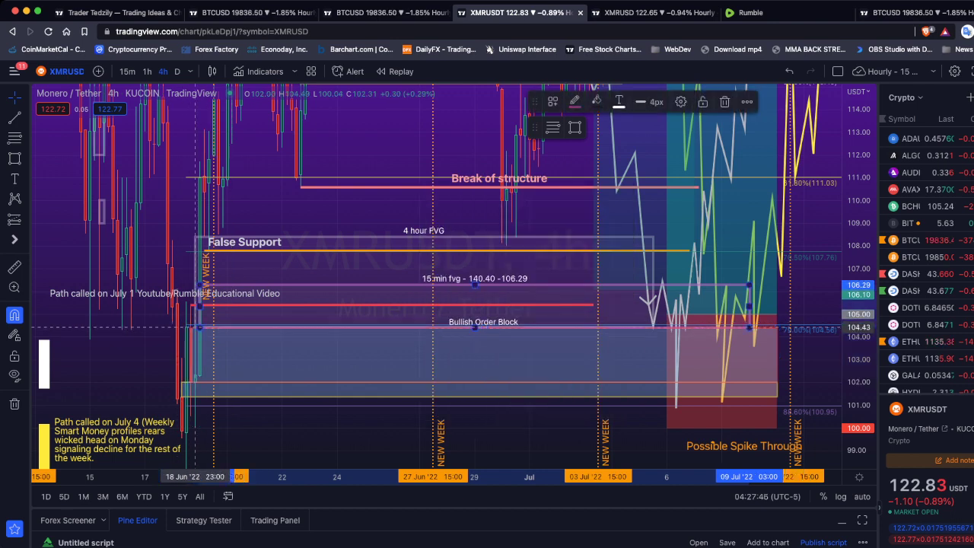
double_click(194, 328)
click(441, 226)
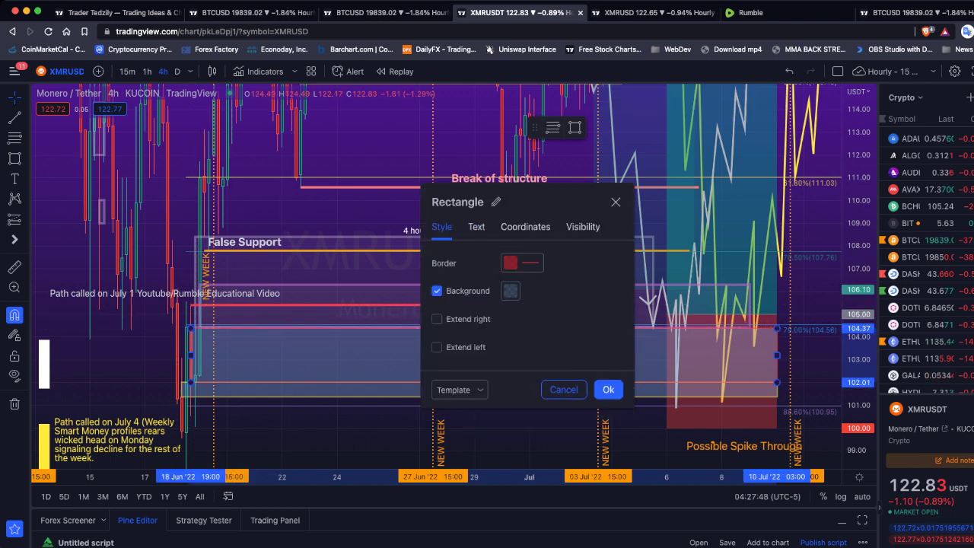
click(522, 262)
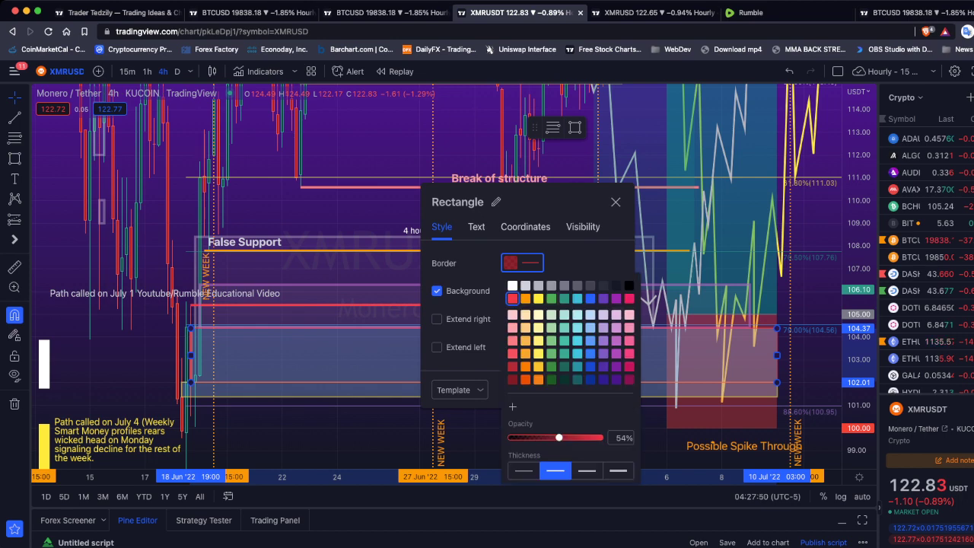
click(551, 298)
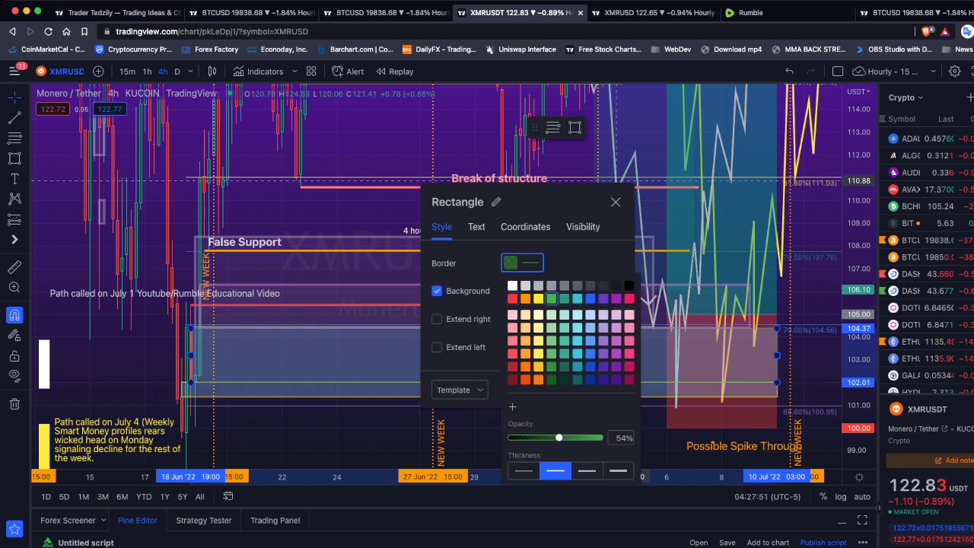
click(522, 262)
click(608, 389)
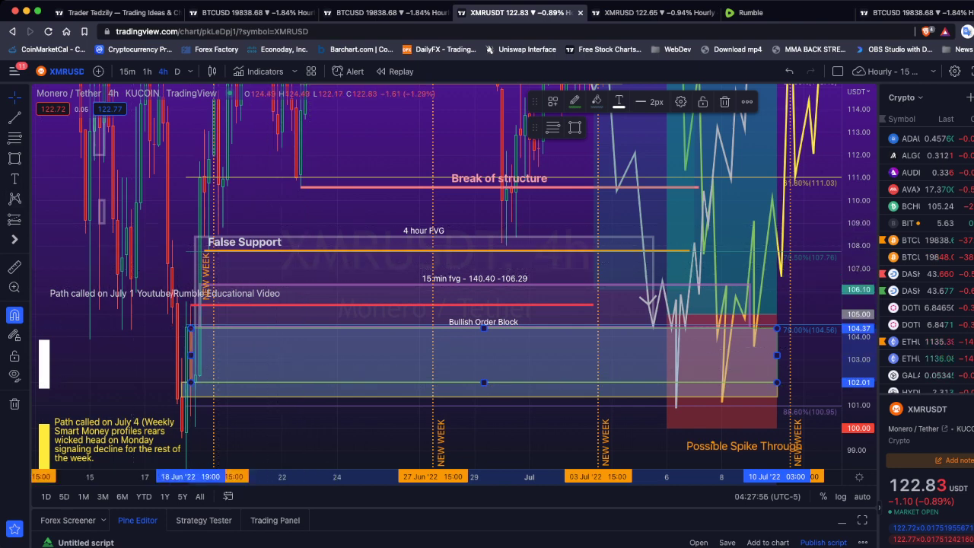
Step: Draw a Fib retracement from 102.01 to 104.37, then pan to show extensions up to 116.17
click(14, 219)
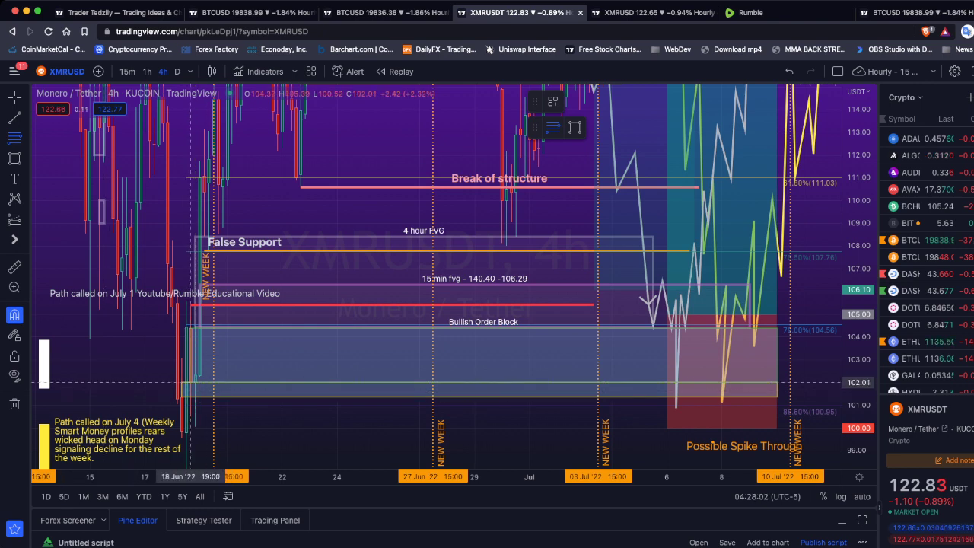
click(190, 382)
click(190, 329)
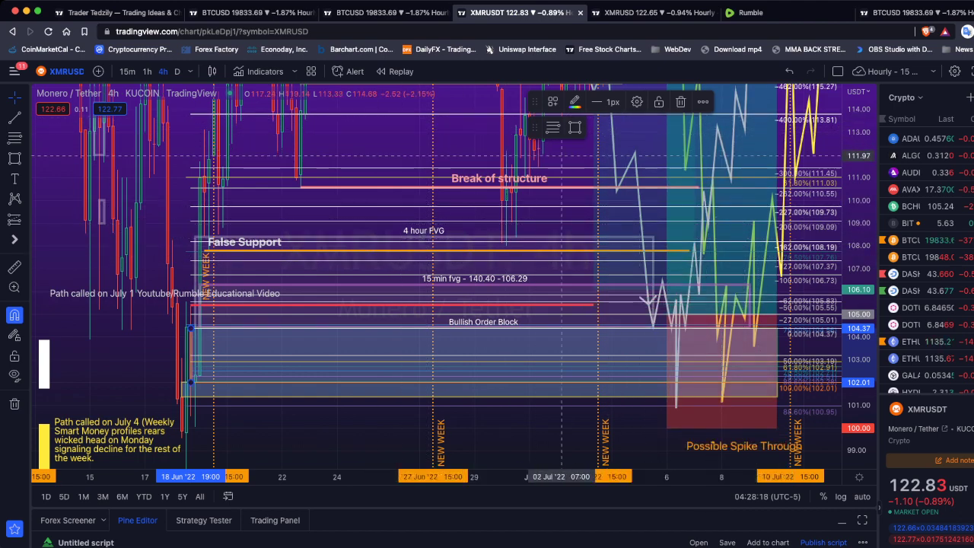
drag(553, 163, 512, 365)
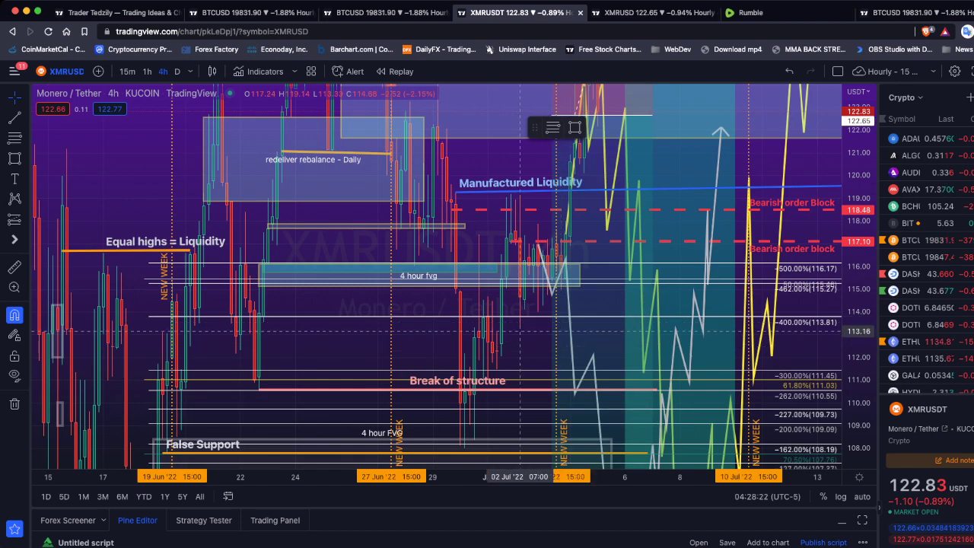
Step: Pan the chart up and left to show NO Break of Structure, Manufactured Liquidity and Bearish order blocks
drag(534, 314, 498, 410)
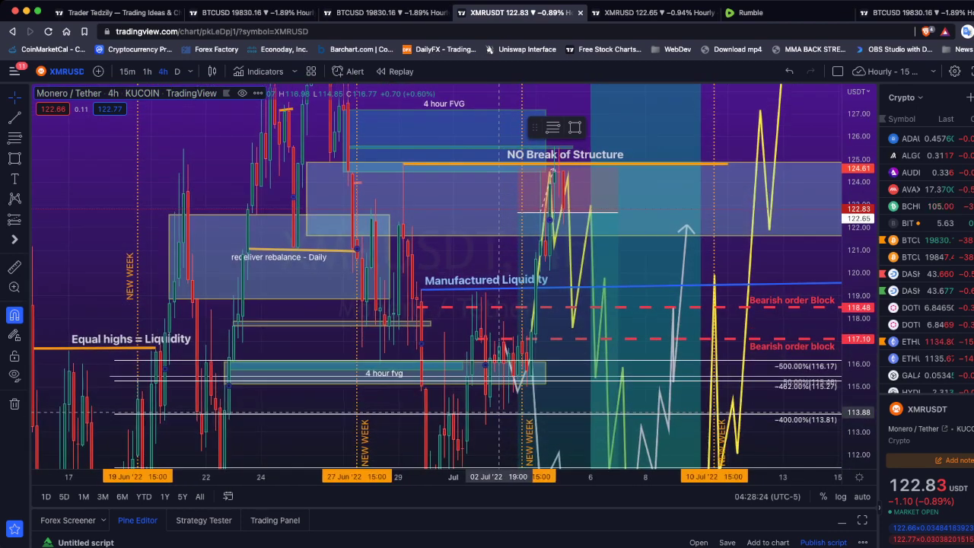
right_click(497, 363)
click(475, 229)
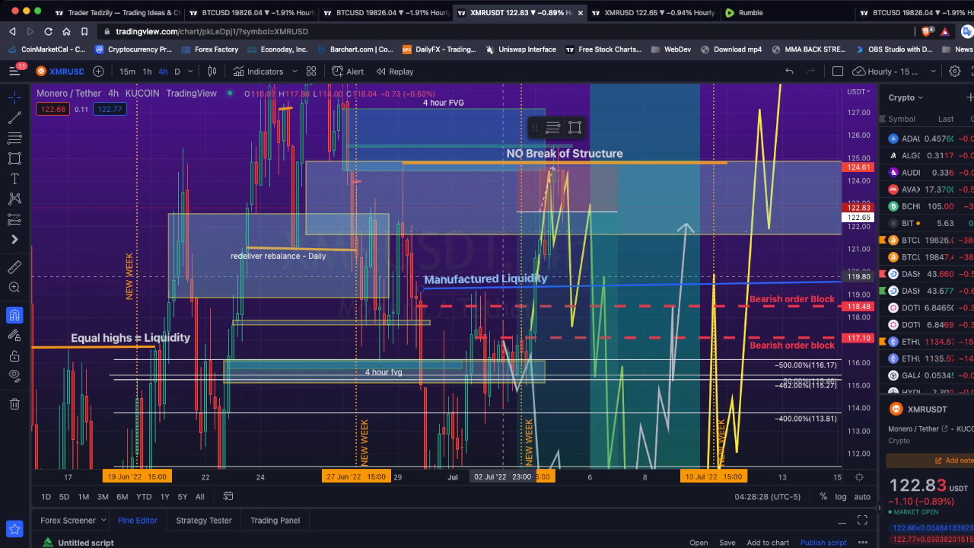
drag(495, 254, 321, 246)
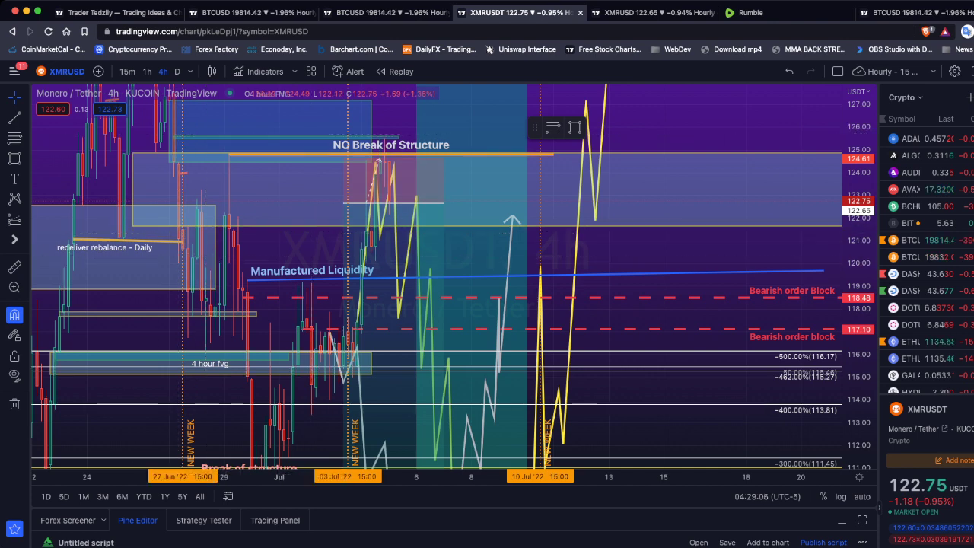
Step: Switch between the XMRUSD and BTCUSD chart tabs, dismissing the disconnect notice, and return to XMRUSD
key(ctrl+Tab)
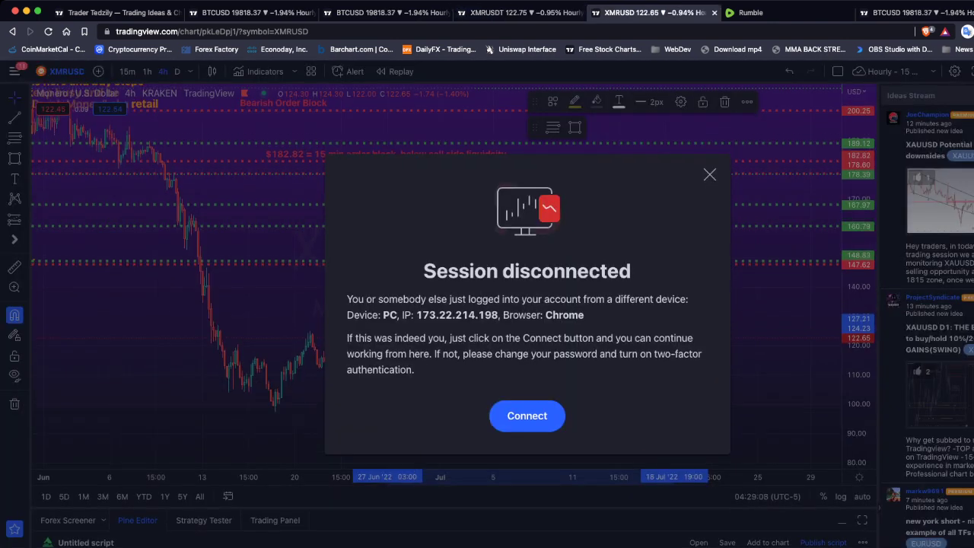
key(Escape)
key(ctrl+shift+Tab)
key(ctrl+shift+Tab)
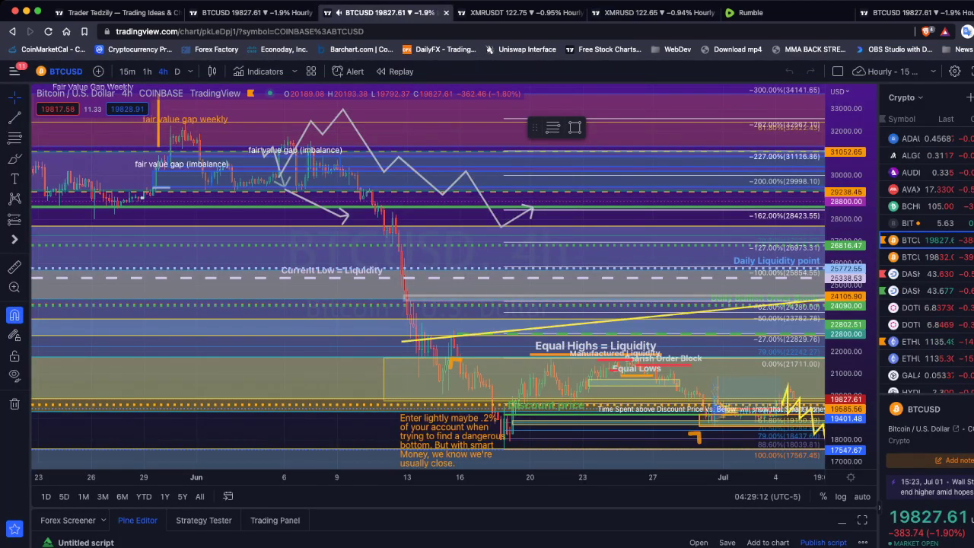
key(ctrl+Tab)
key(ctrl+Tab)
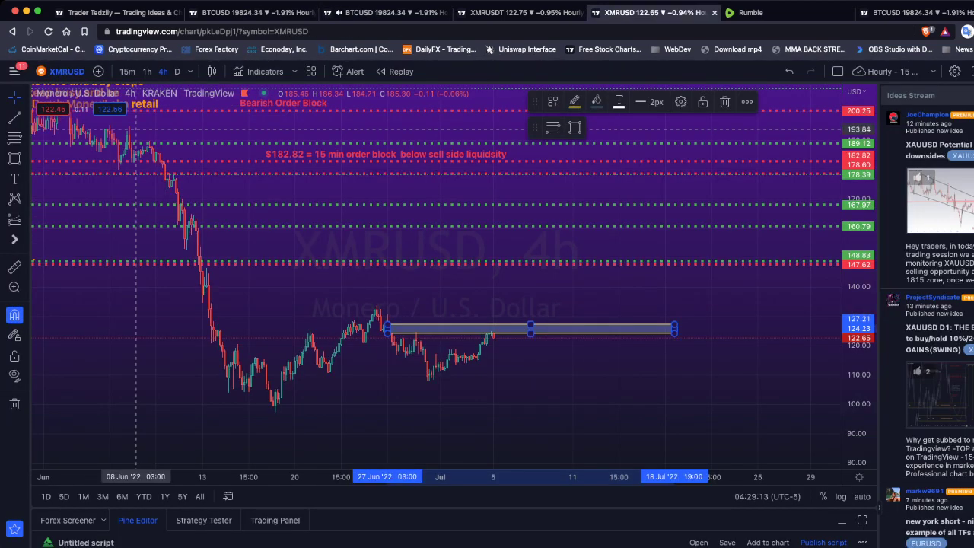
Step: Go to your own profile page through the main menu's account options
click(14, 71)
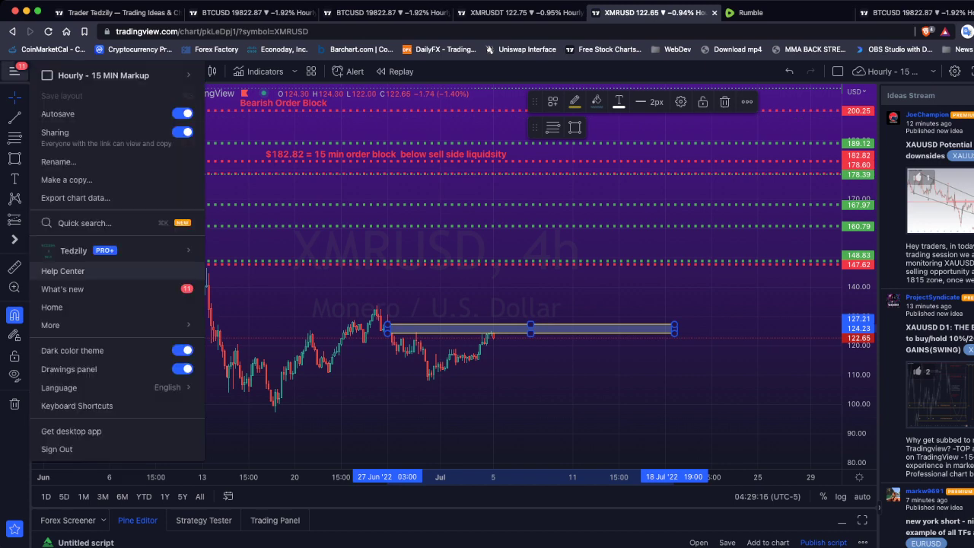
mouse_move(91, 250)
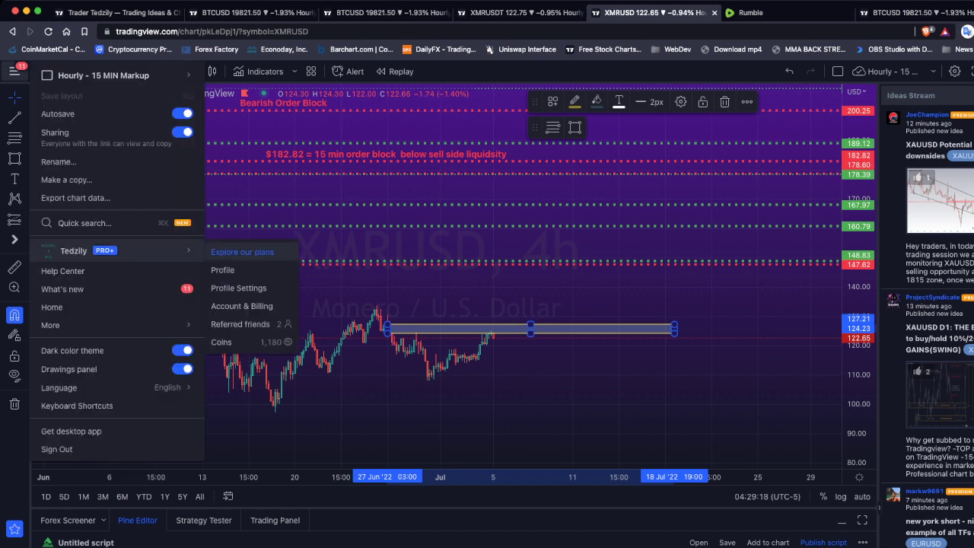
click(224, 266)
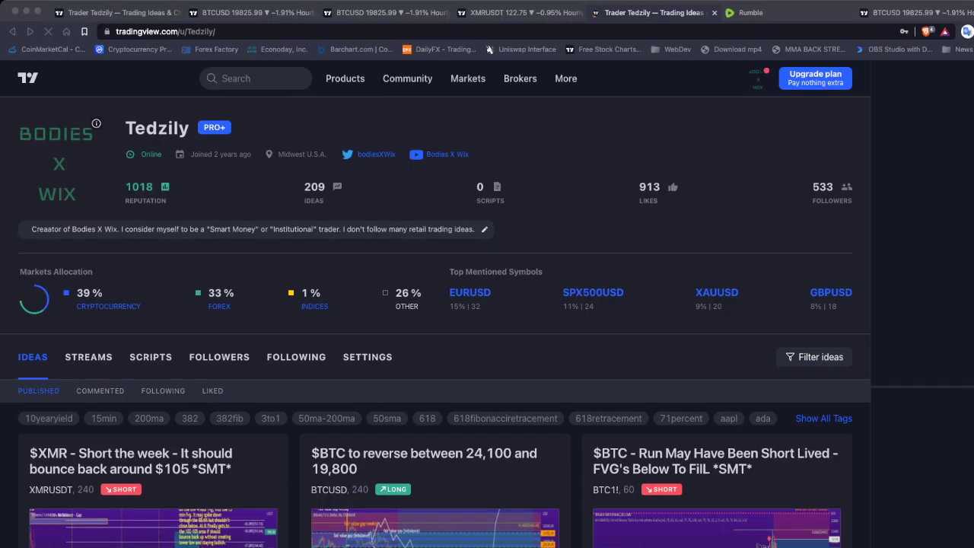
Step: Browse the profile's Ideas list and open the '$XMR - Short the week' idea
scroll(434, 304, down, 10)
scroll(434, 304, up, 5)
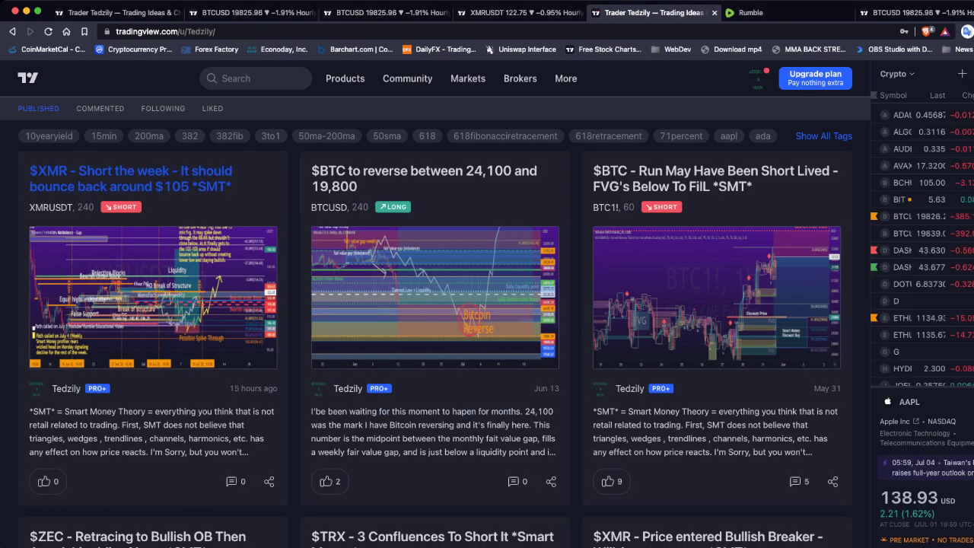
click(129, 171)
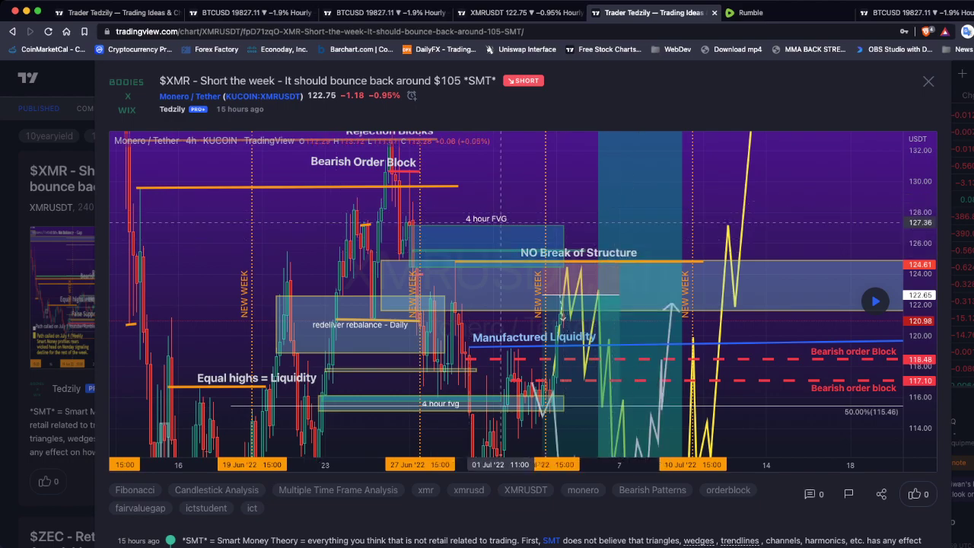
Step: Read through the XMR idea's description and pan its chart down to lower prices
scroll(754, 196, down, 10)
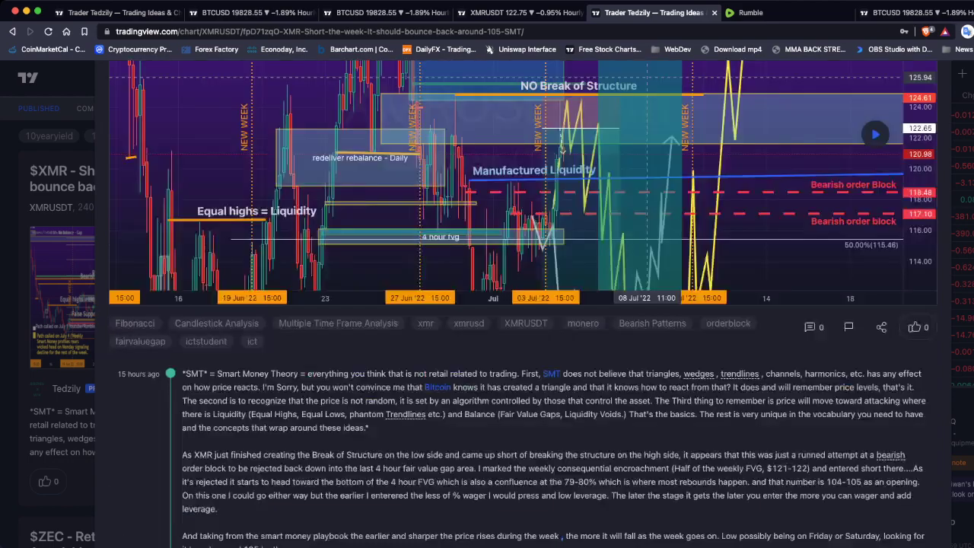
scroll(544, 262, up, 10)
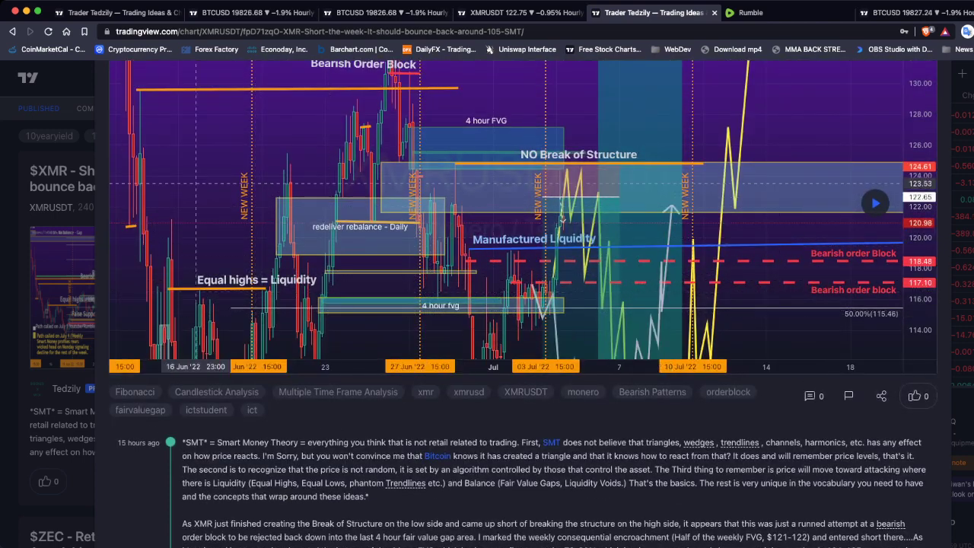
scroll(563, 76, up, 1)
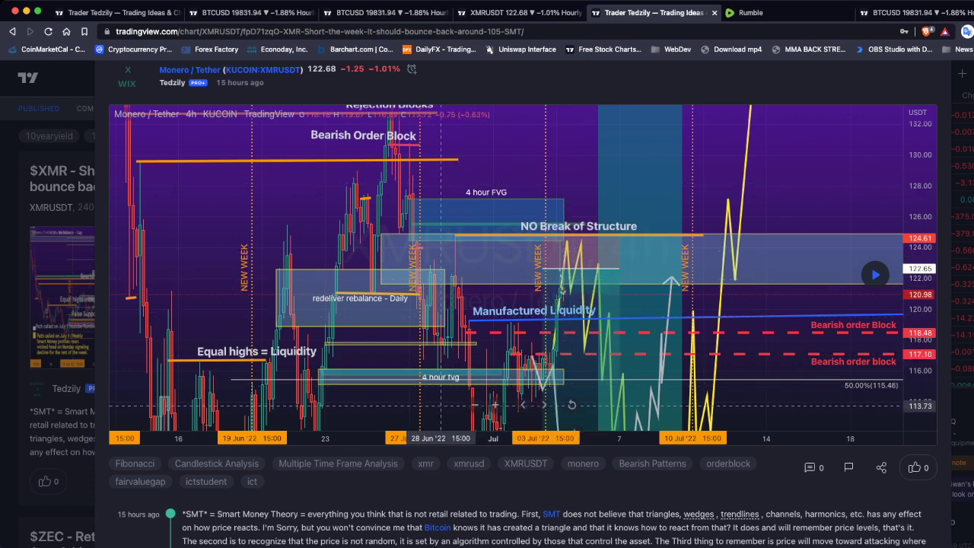
drag(441, 401, 446, 324)
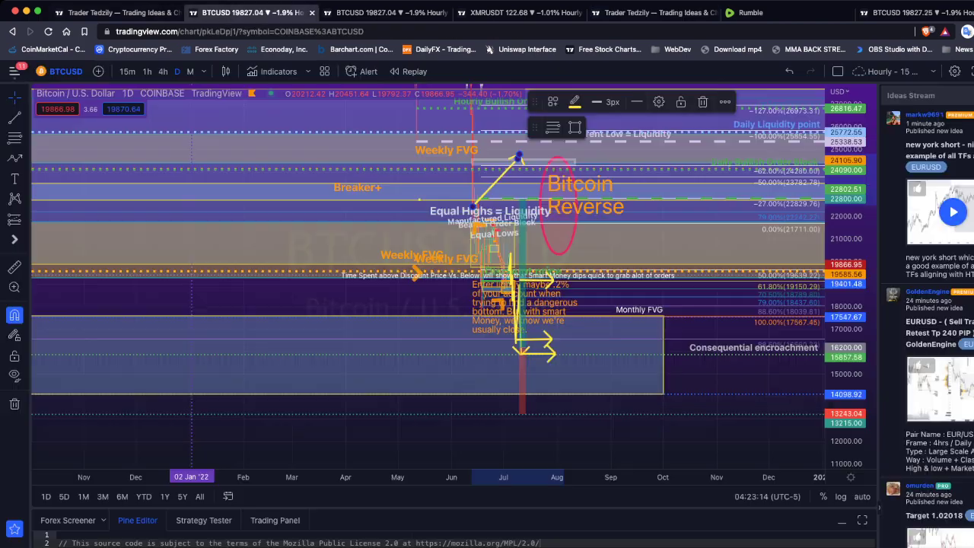
Step: Put BTCUSD on 1-hour candles and zoom out, then bring up the XMRUSDT 4-hour chart
scroll(388, 244, up, 3)
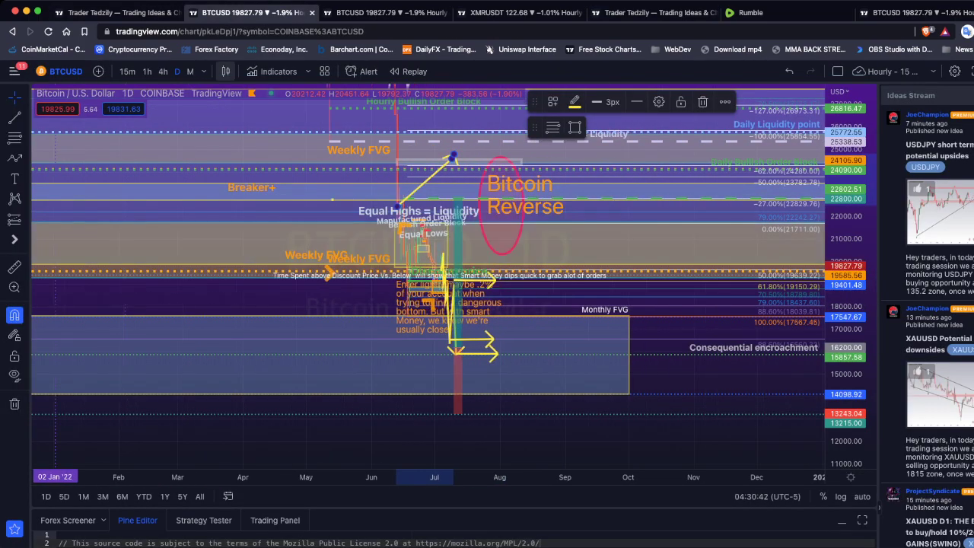
click(147, 70)
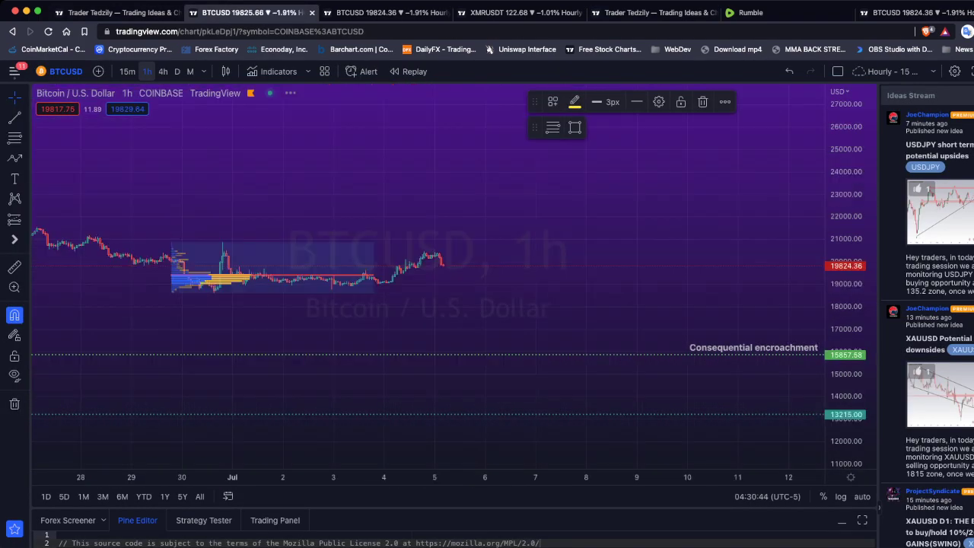
scroll(191, 342, down, 5)
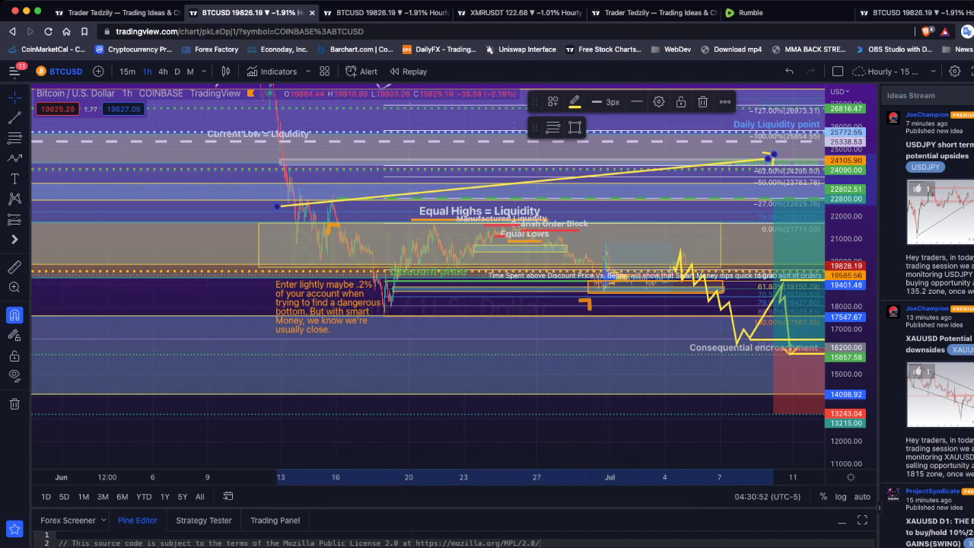
click(517, 12)
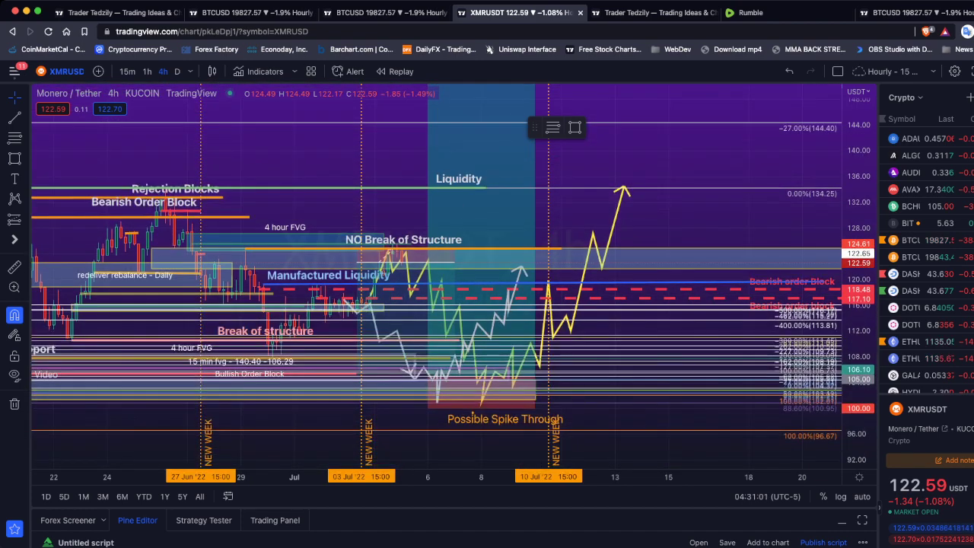
shift+click(463, 339)
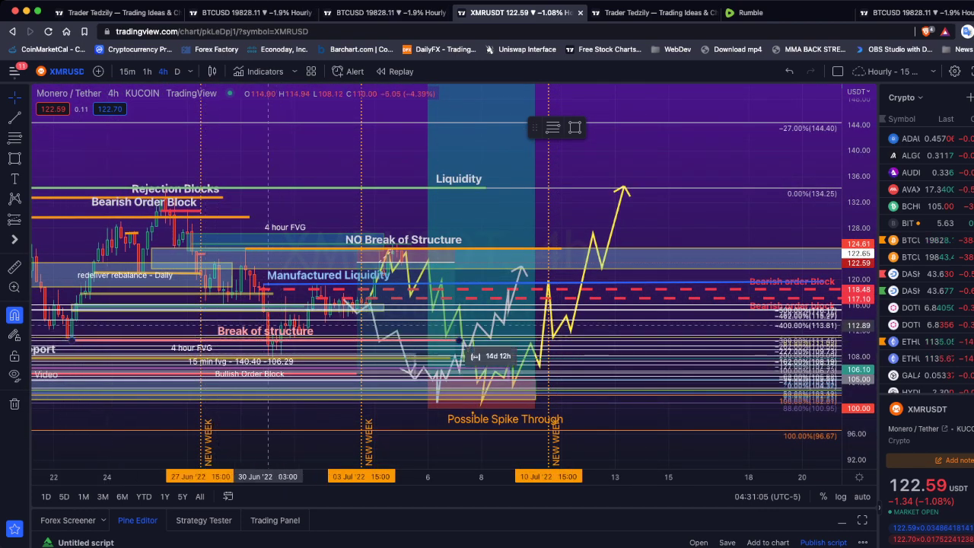
click(273, 338)
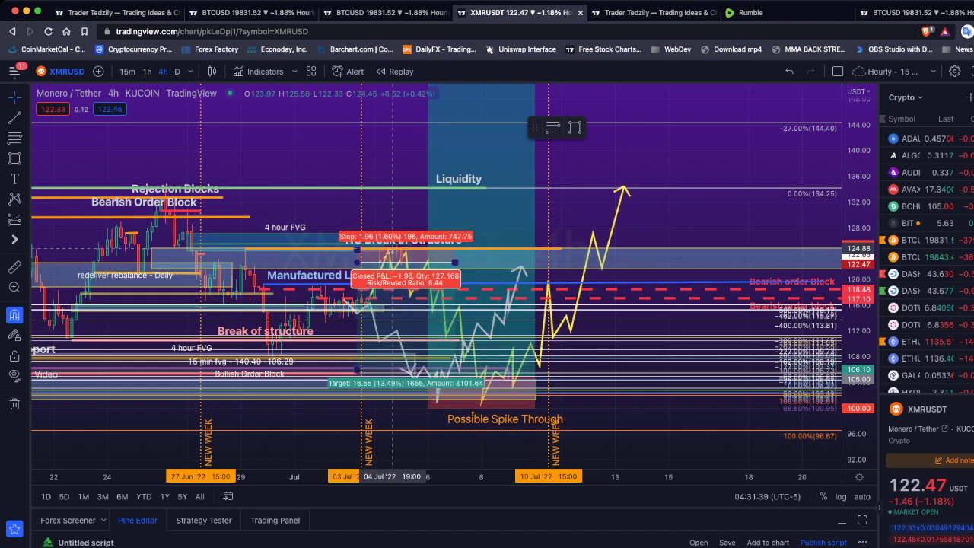
Step: Stretch the price axis to focus on 109–129 and select the 4 hour FVG line
drag(858, 304, 858, 357)
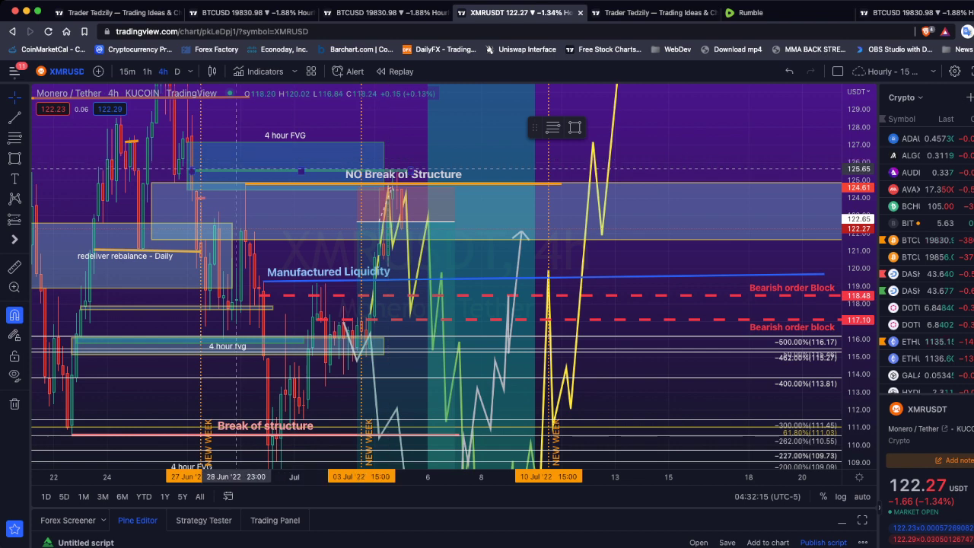
click(217, 172)
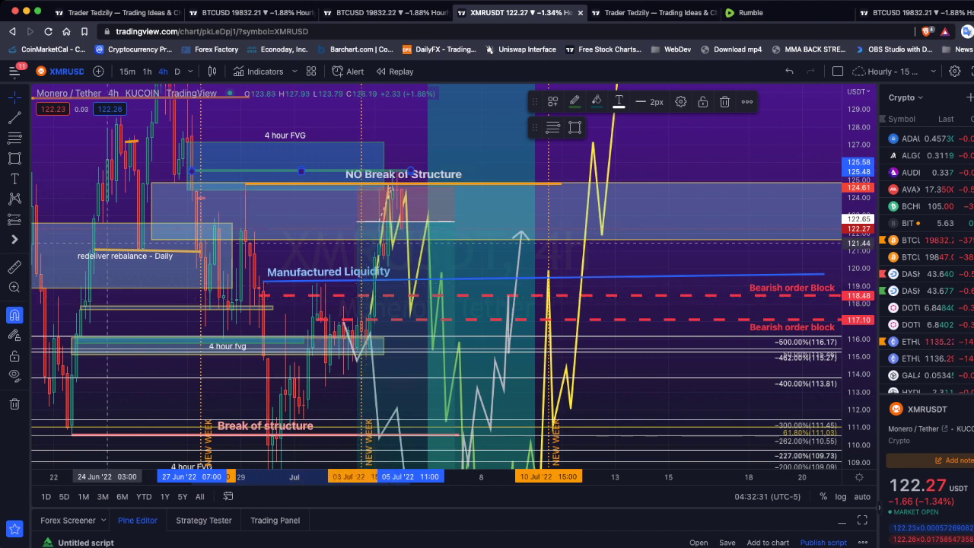
click(15, 158)
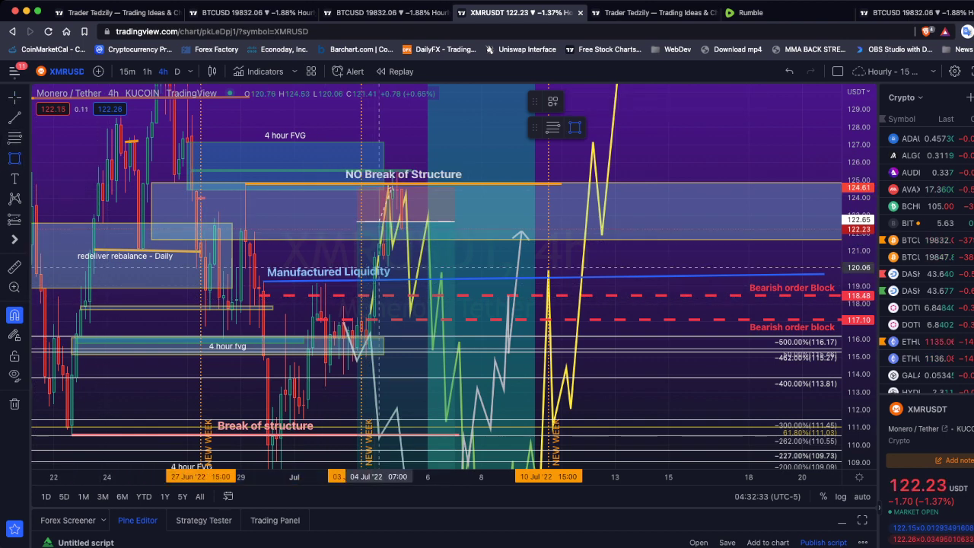
Step: Draw a box from 118.00 to 120.06 over Manufactured Liquidity, extended to 16 Jul
click(368, 303)
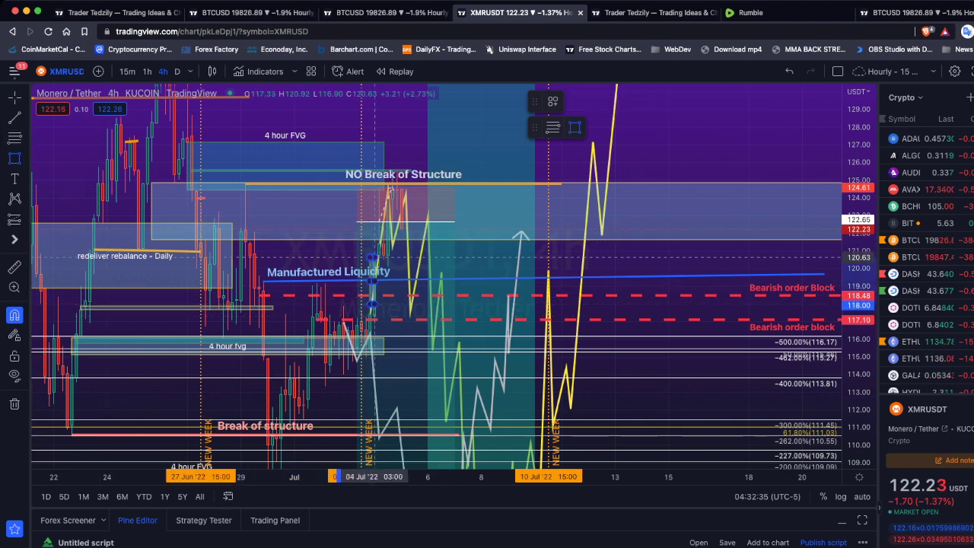
click(585, 268)
drag(584, 285, 704, 287)
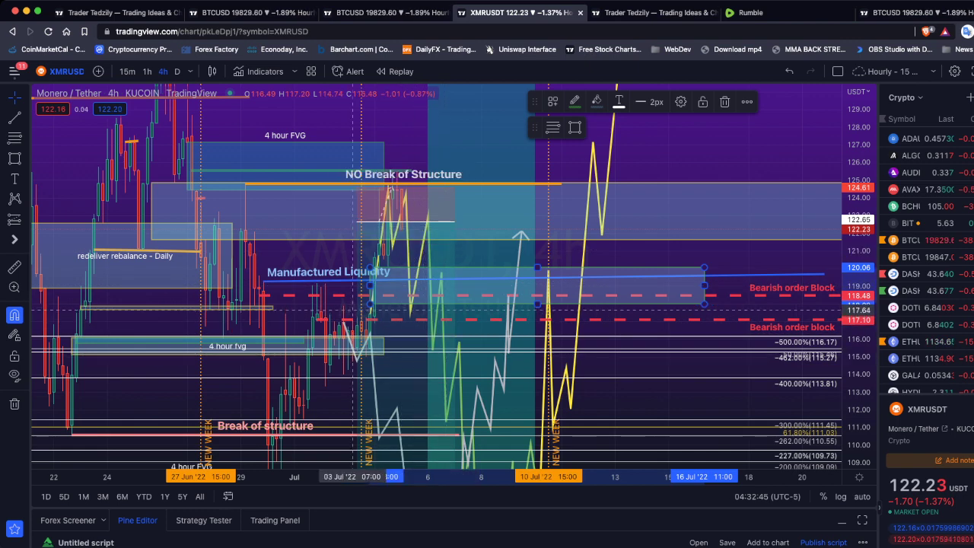
Step: Inspect the yellow zigzag path and the long position drawing, then deselect them
click(411, 314)
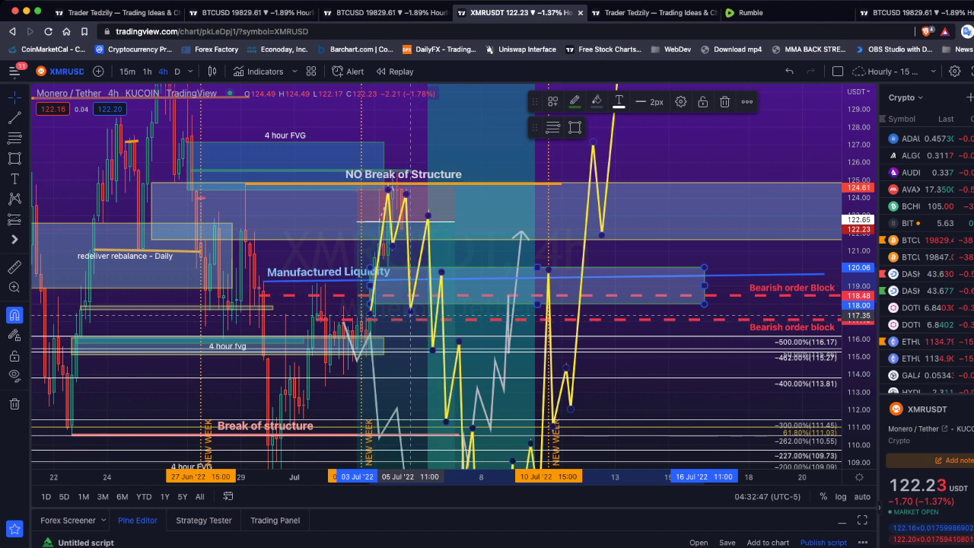
click(436, 230)
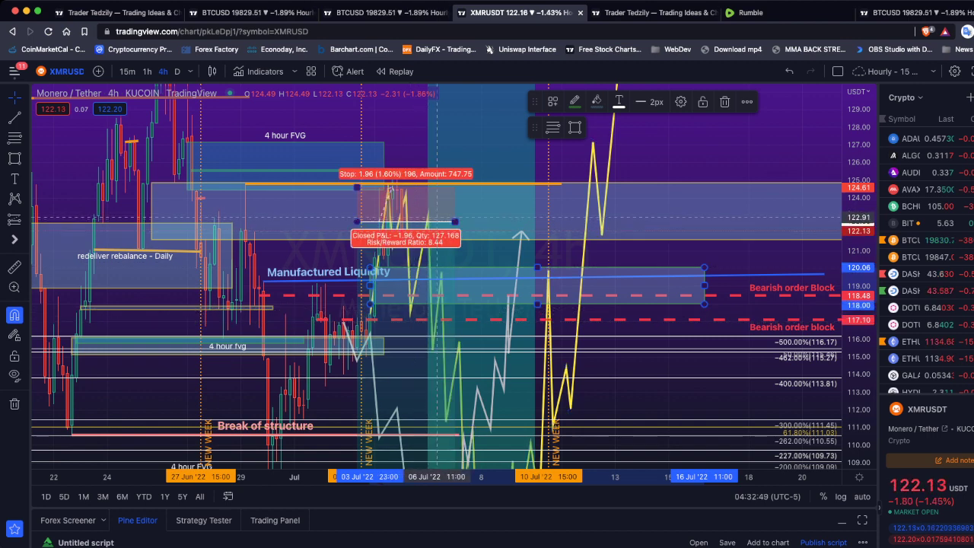
click(356, 234)
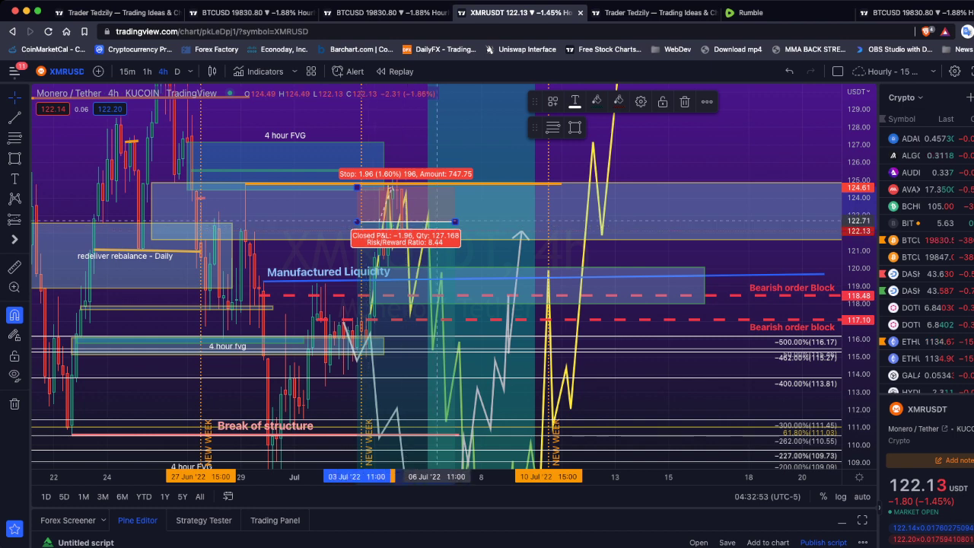
click(403, 304)
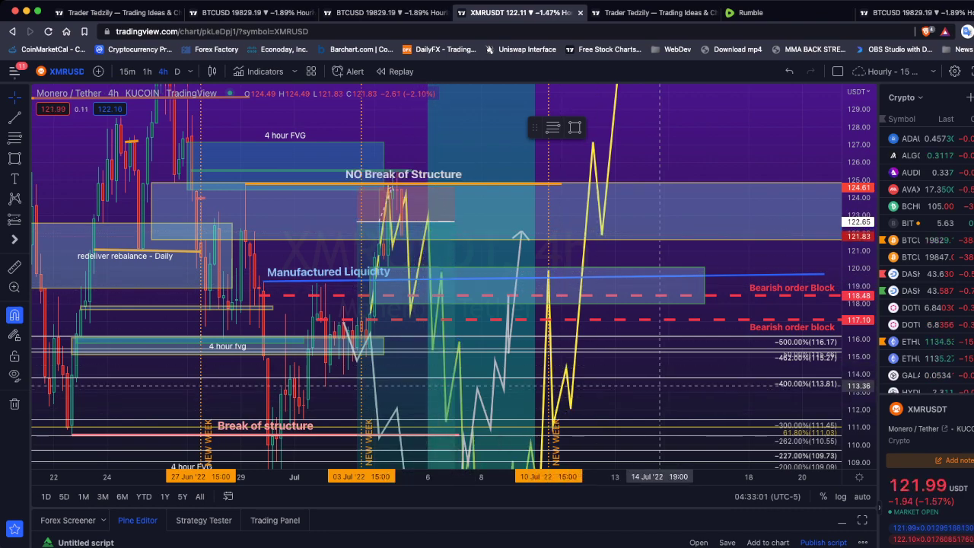
Step: Scroll down to the fib drawings and delete the Fib Extension, keeping the 50%–100% retracement levels
scroll(578, 327, down, 5)
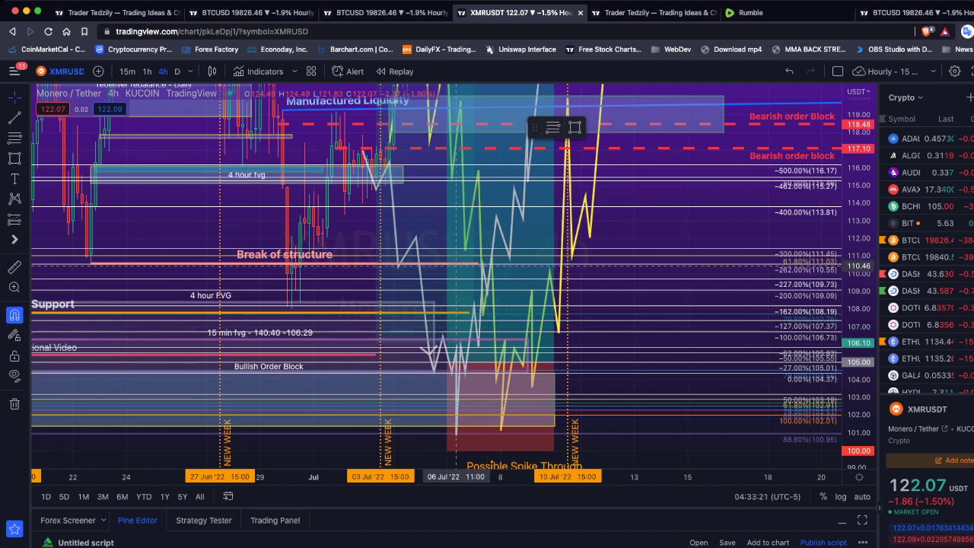
scroll(442, 274, left, 5)
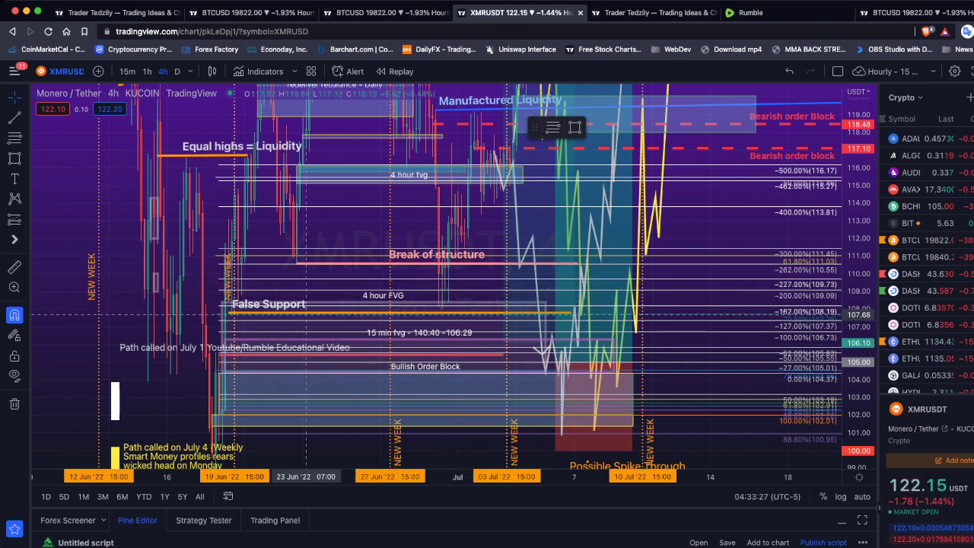
scroll(304, 314, down, 3)
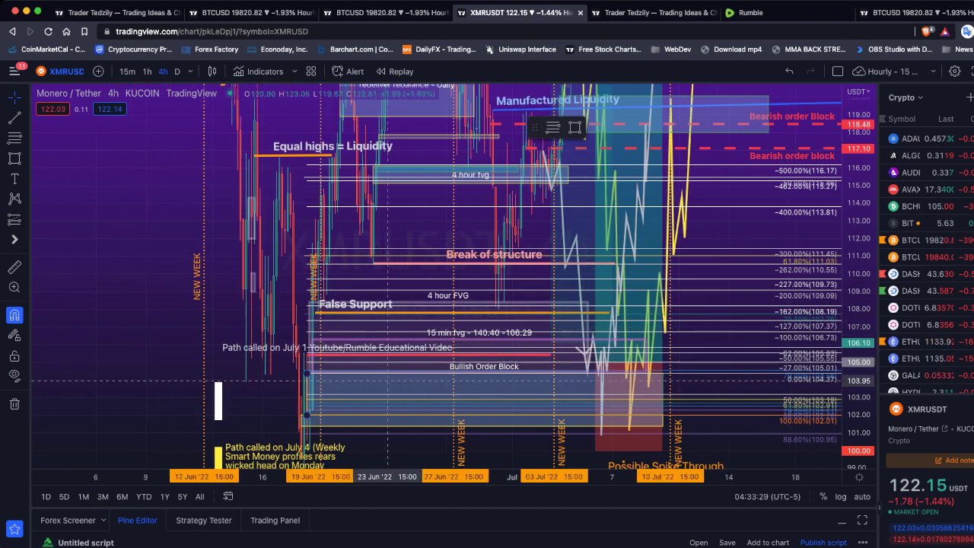
scroll(381, 310, down, 1)
drag(382, 309, 363, 377)
click(799, 457)
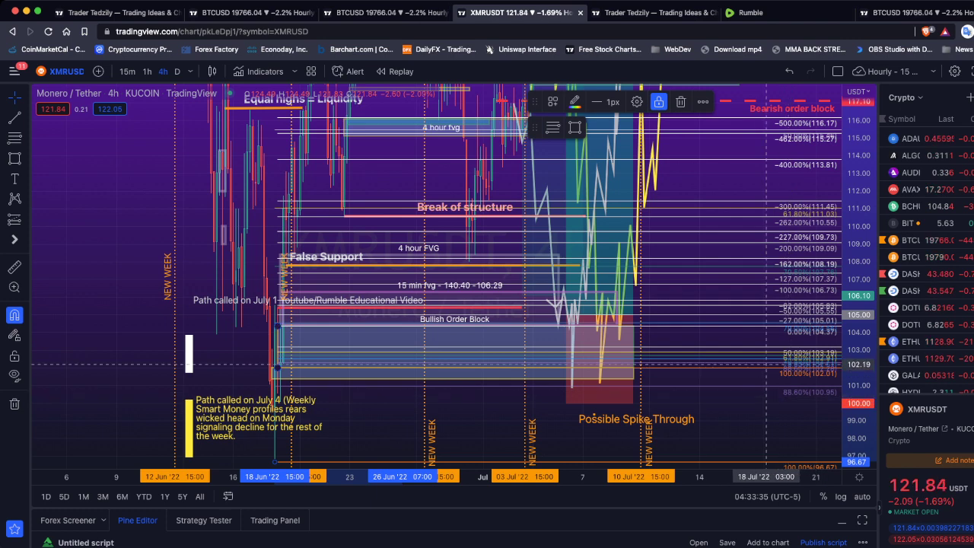
click(766, 367)
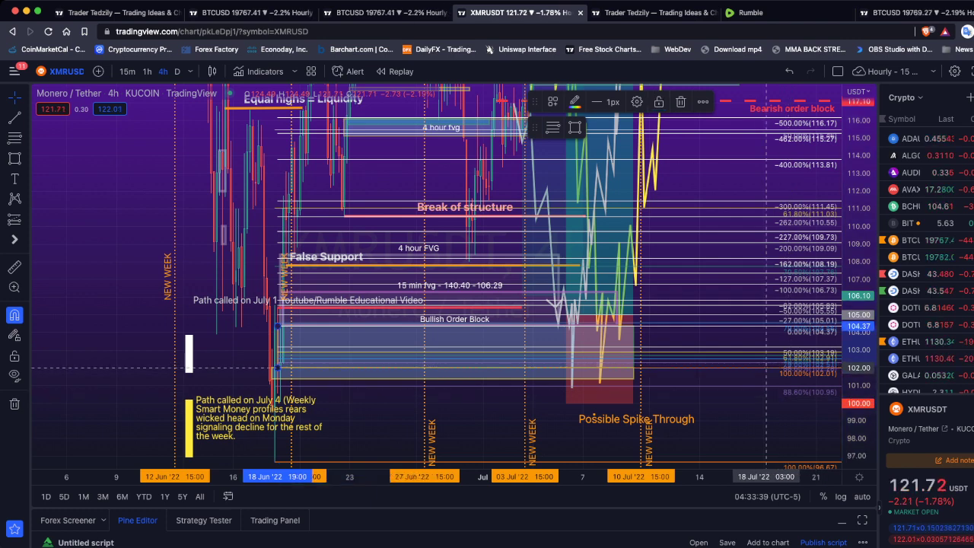
key(Delete)
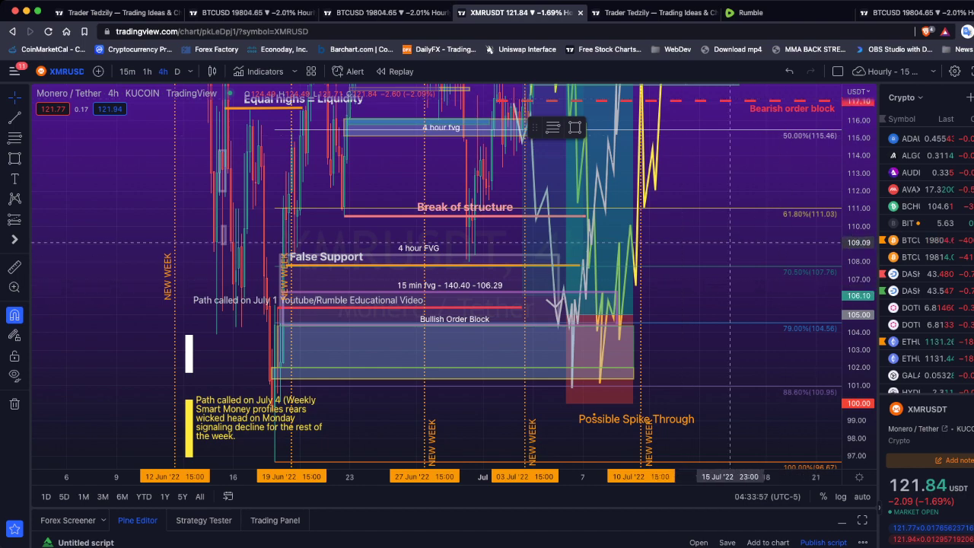
Step: Open the Trading Panel below the chart from the chart's Trade context menu
scroll(719, 241, up, 10)
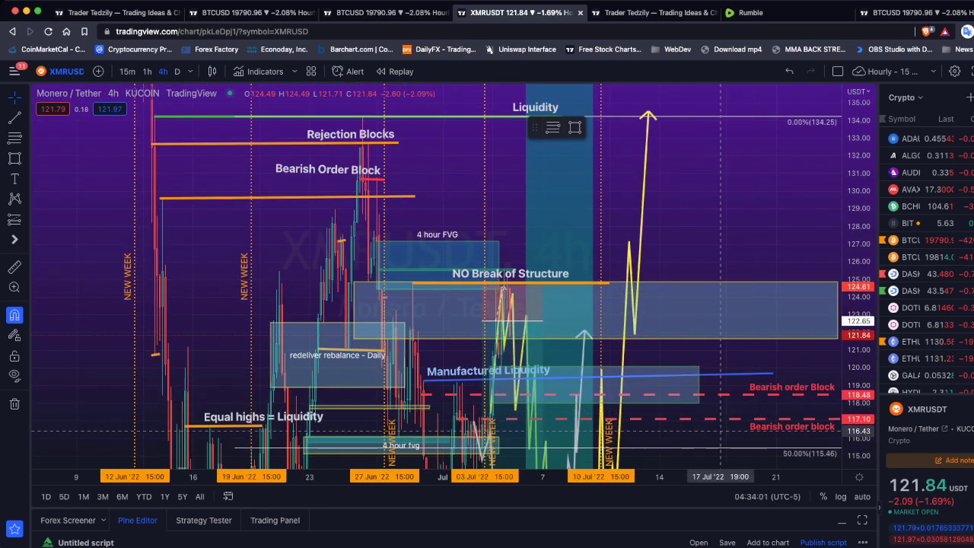
click(717, 441)
right_click(718, 442)
mouse_move(750, 336)
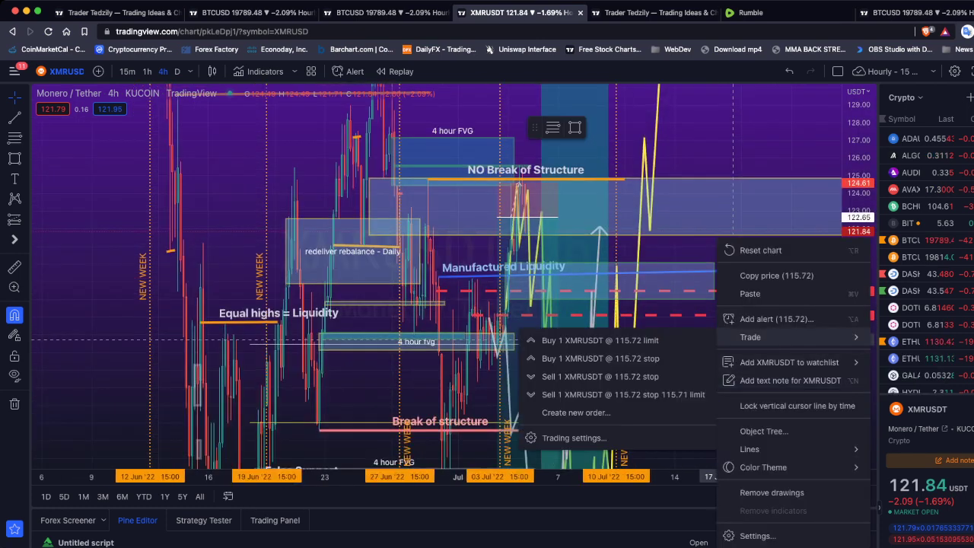
click(602, 340)
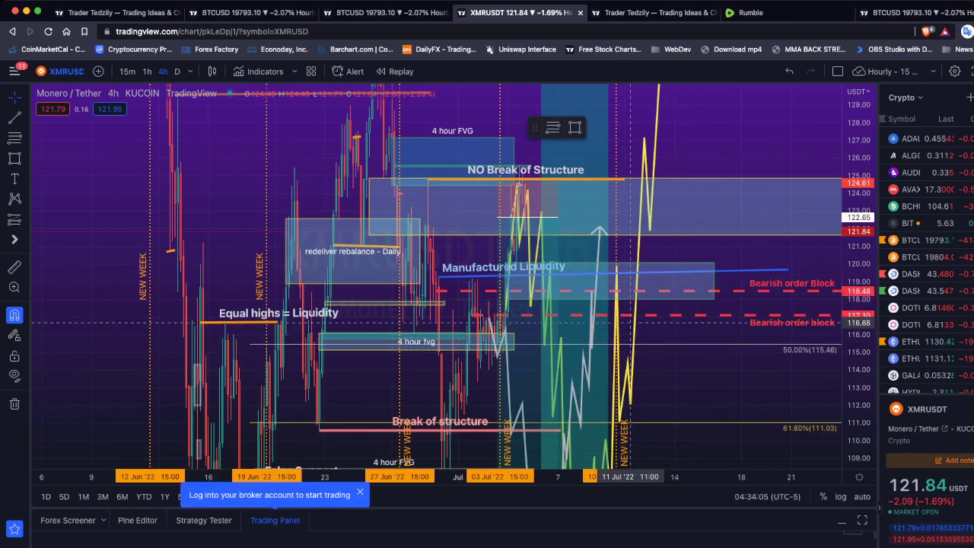
Step: Inspect the NO Break of Structure line, grey path and position tool figures (stop 1.96, risk/reward 8.44)
click(543, 178)
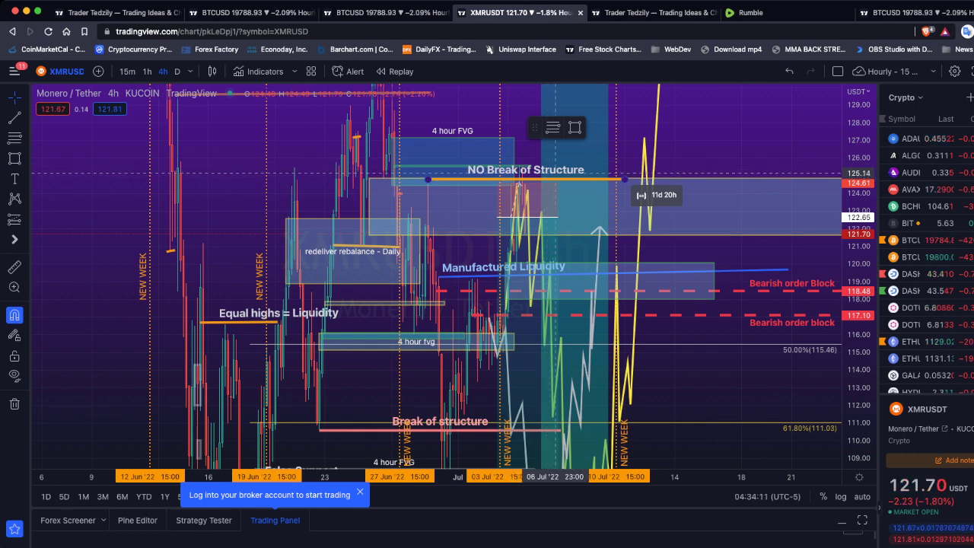
click(558, 193)
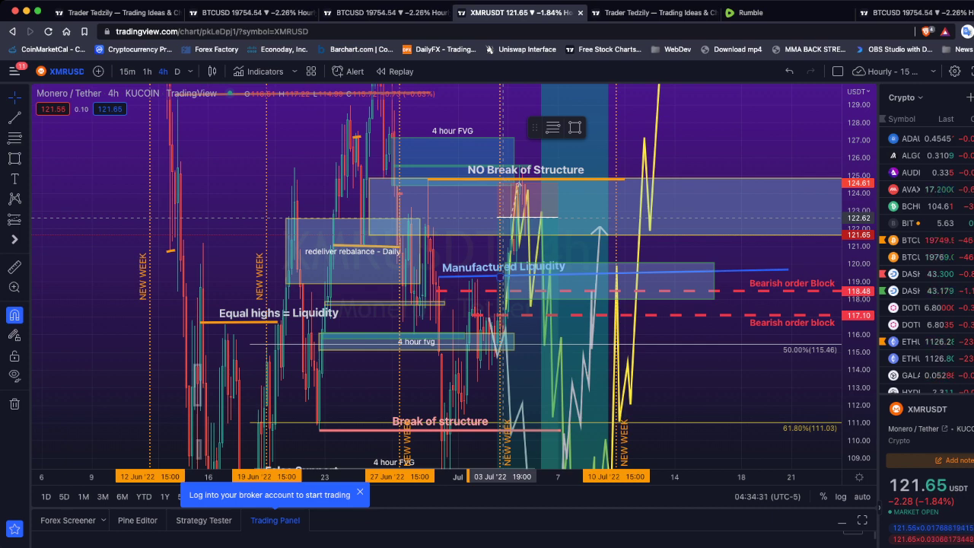
click(592, 293)
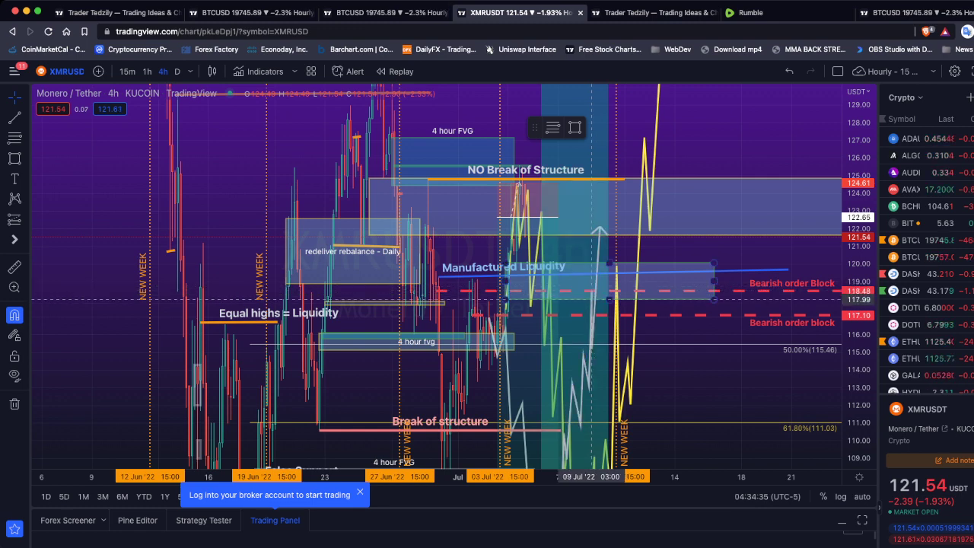
click(540, 307)
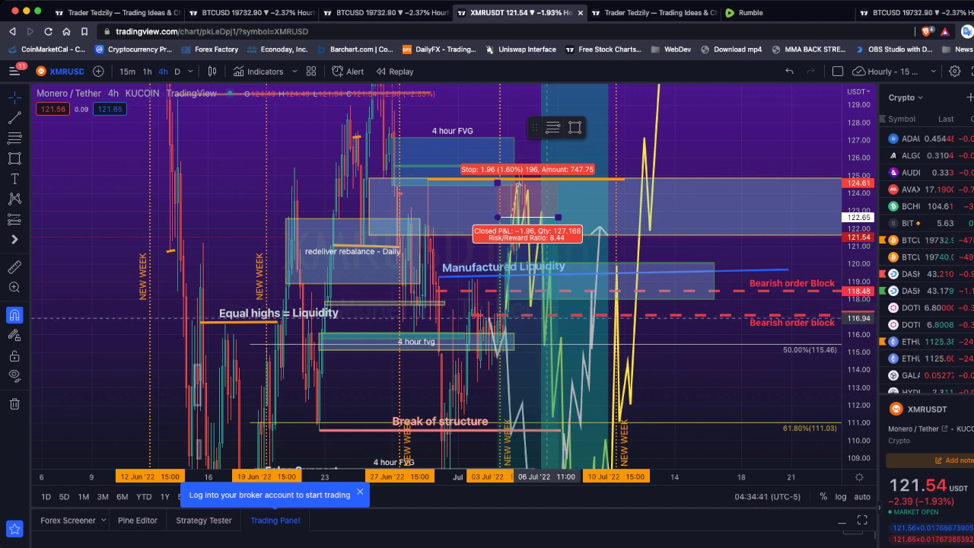
Step: Zoom the time axis and compress the price scale so the projected paths, Possible Spike Through zone and Liquidity target all fit
click(545, 335)
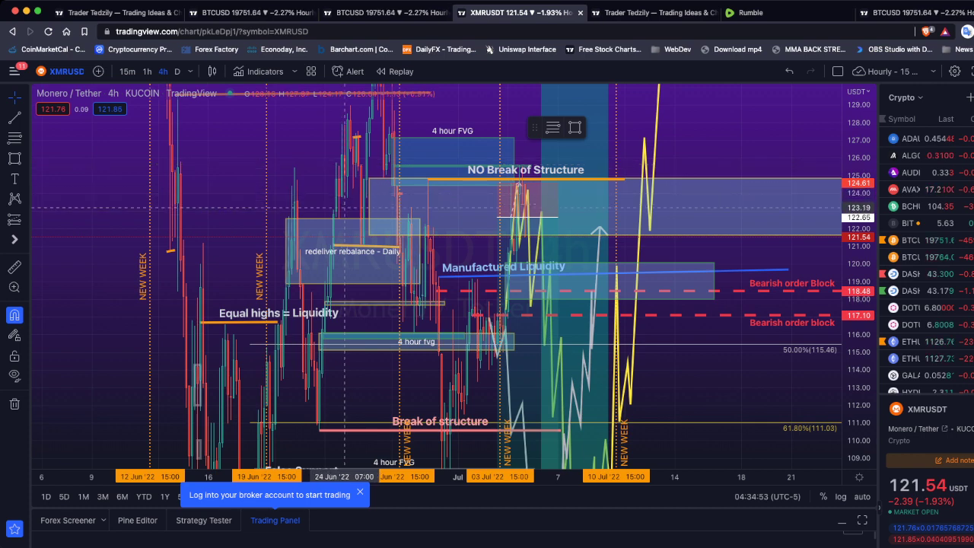
scroll(338, 247, up, 1)
scroll(350, 247, up, 3)
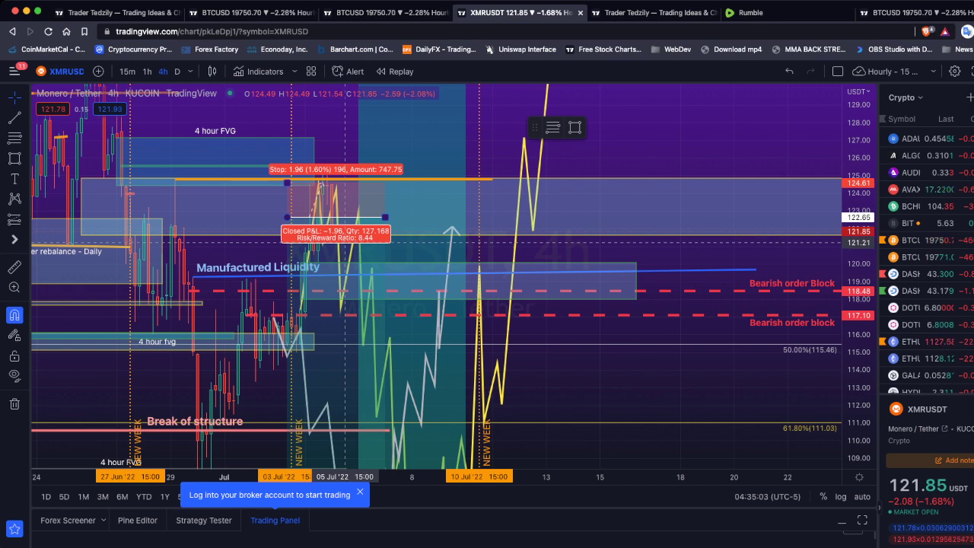
click(735, 167)
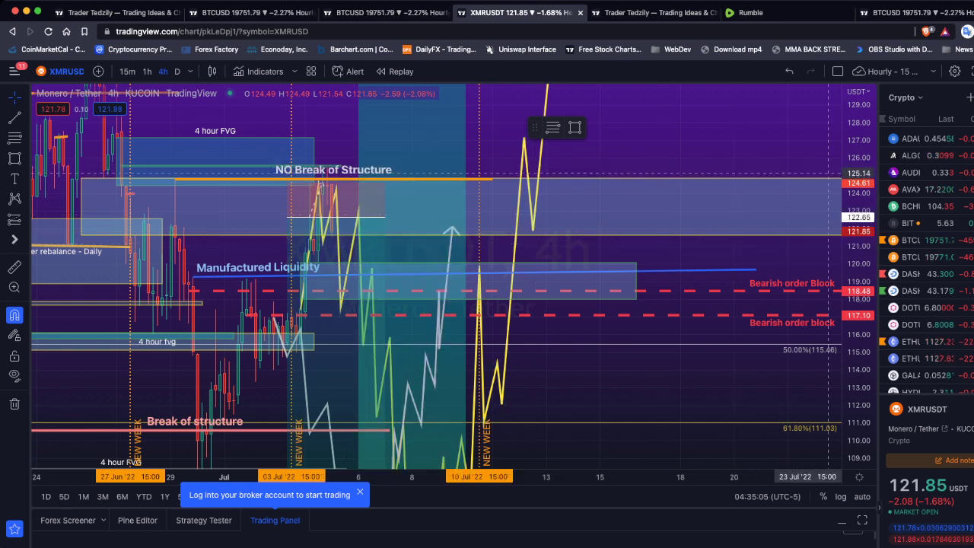
drag(859, 213, 859, 266)
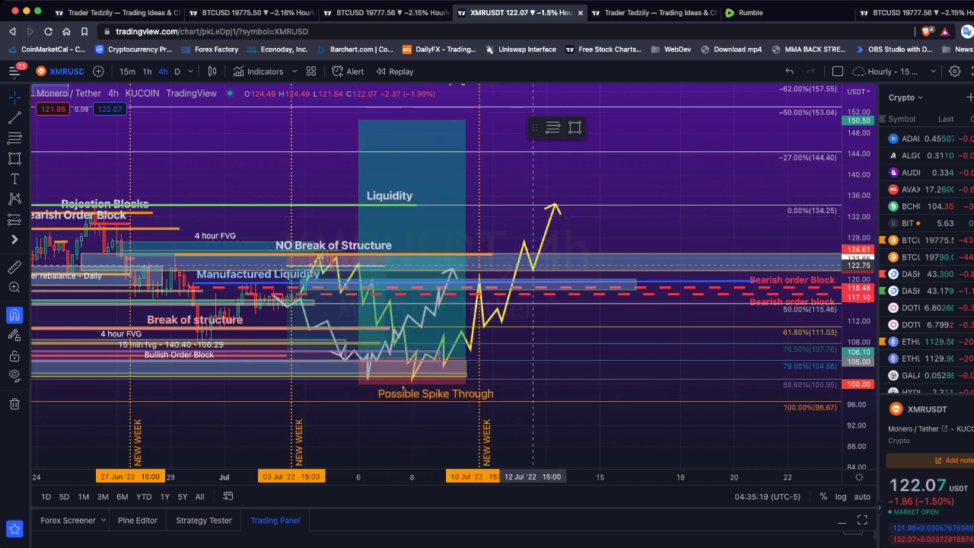
Step: Zoom out the XMRUSDT chart and start a trend line at the mid-June high near 138.7
right_click(545, 156)
click(477, 172)
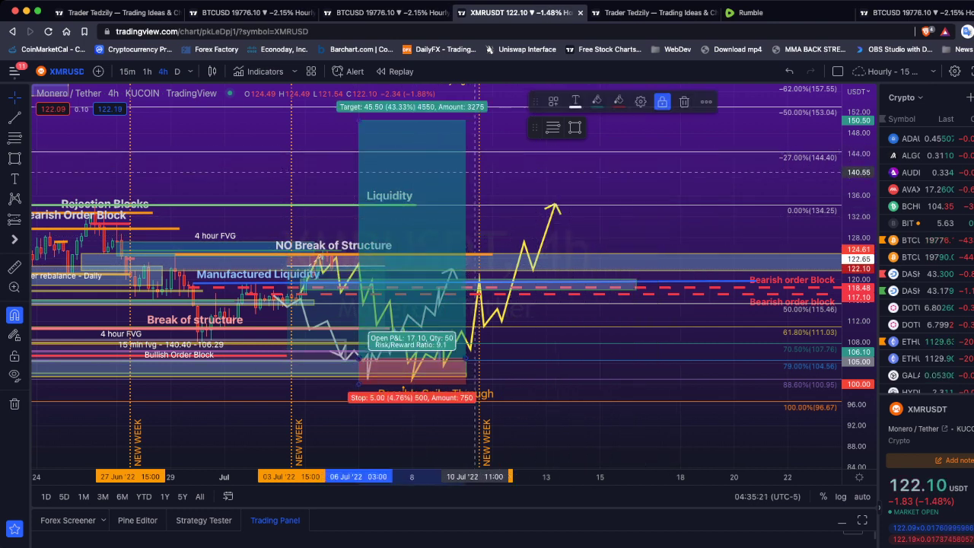
scroll(420, 194, down, 3)
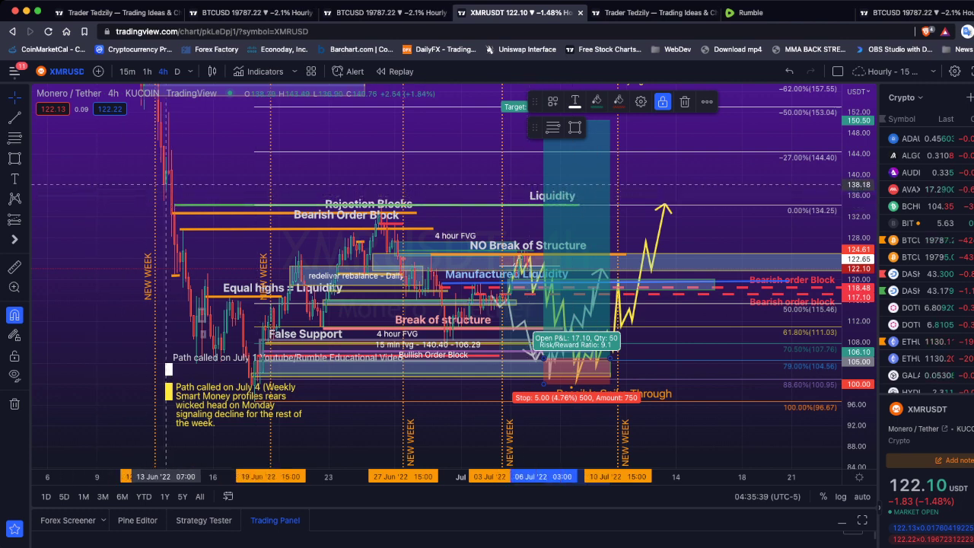
click(165, 185)
key(alt+t)
click(166, 184)
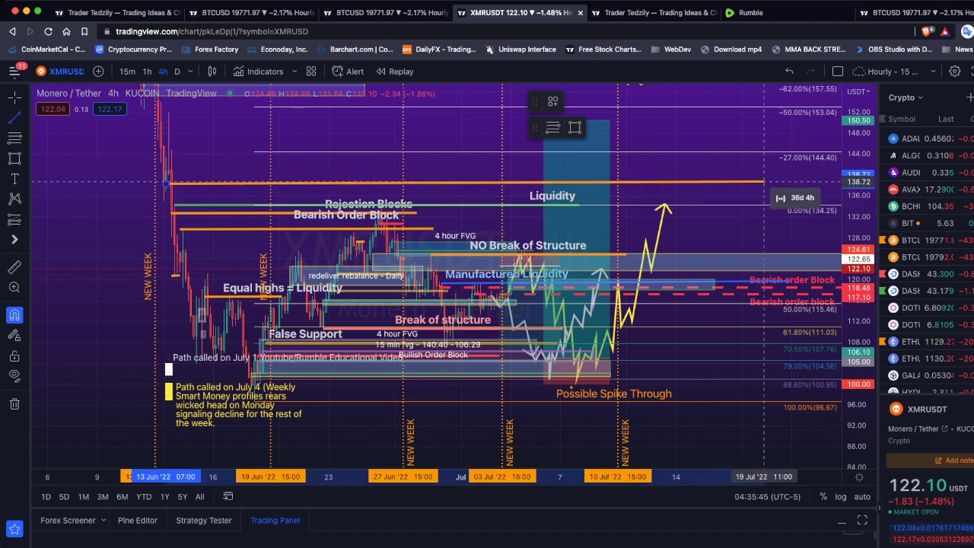
Step: End the level target line at the right edge and nudge the Possible Spike Through label left
click(767, 183)
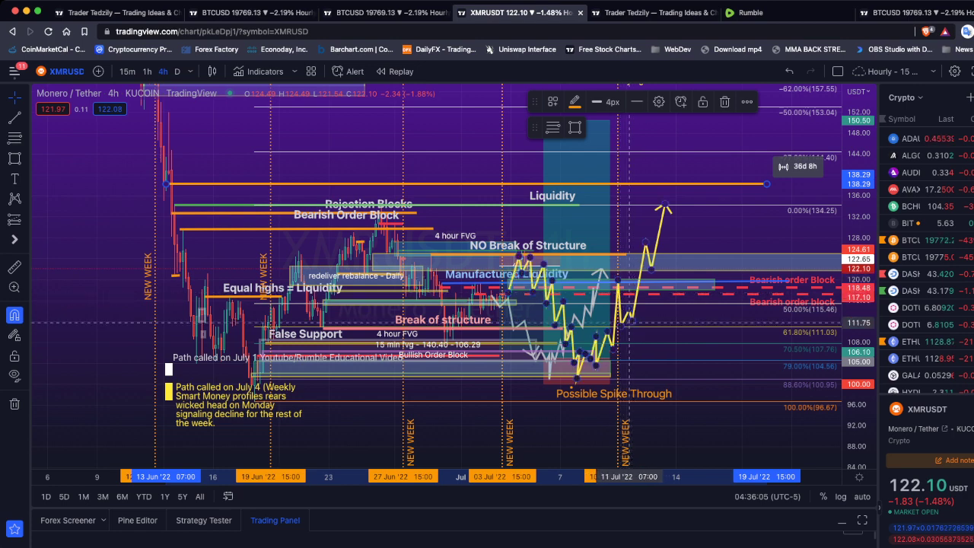
drag(782, 394, 763, 394)
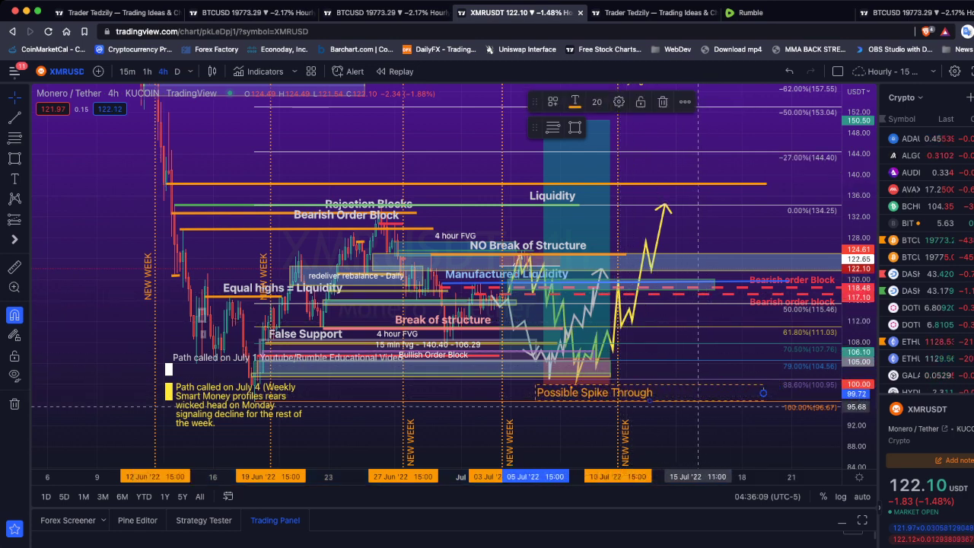
drag(696, 448, 666, 323)
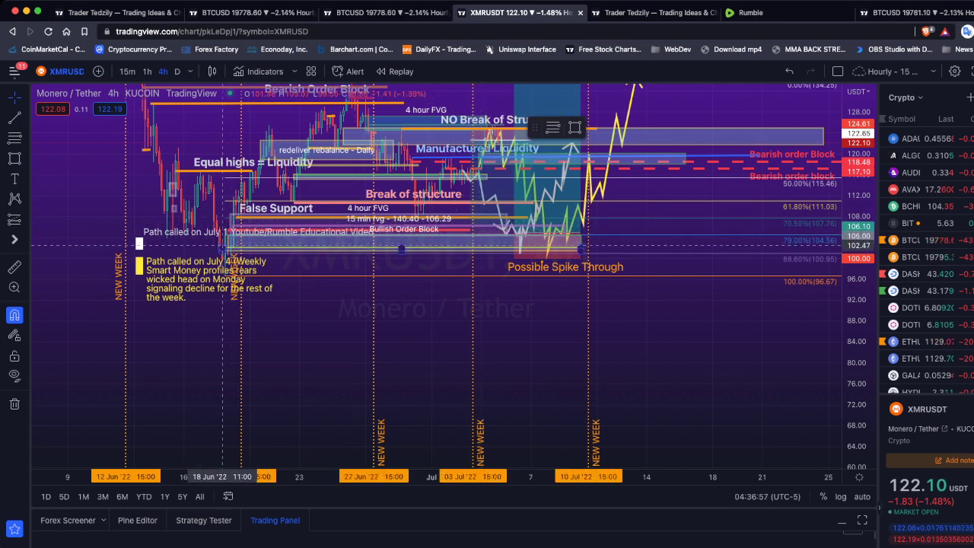
click(224, 238)
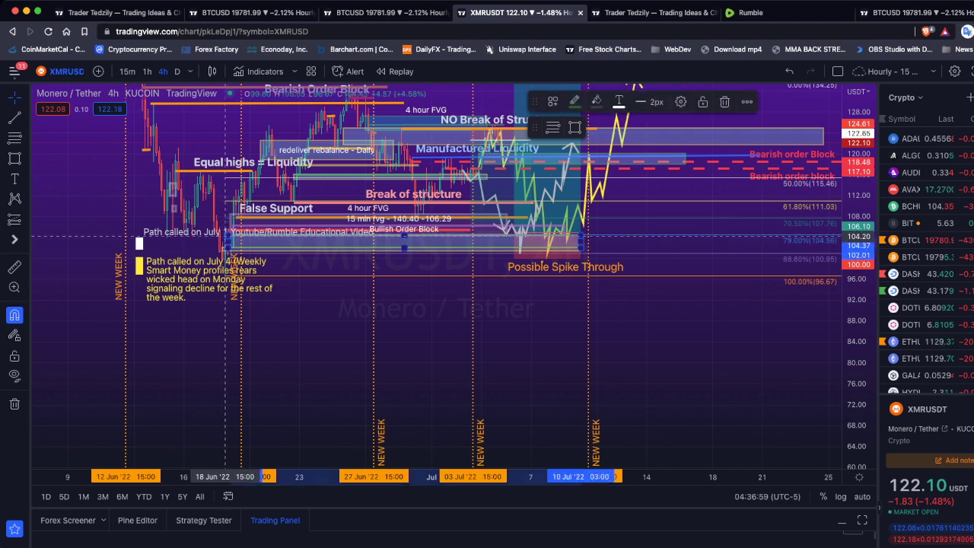